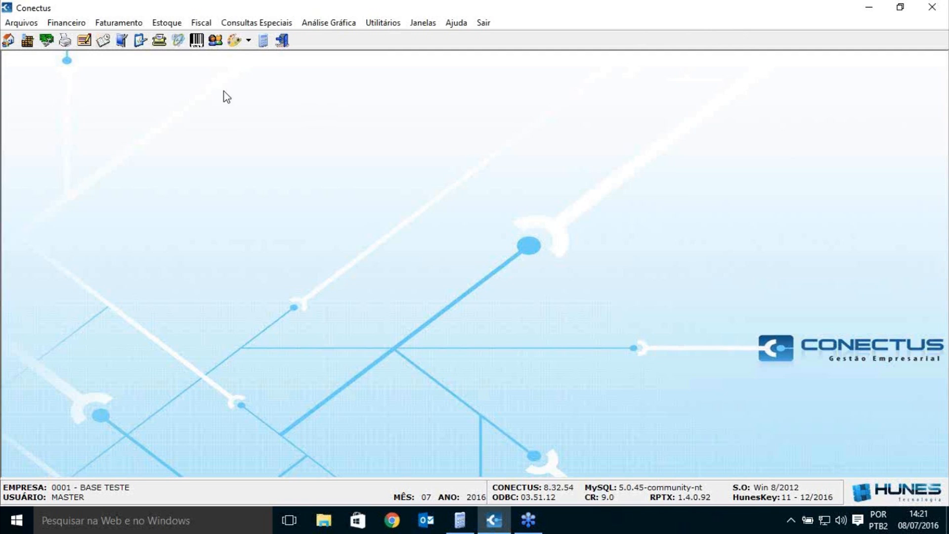
# Step: Open Cadastro de Motorista via Faturamento > Manifesto Eletrônico > Tabelas Diversas > Motorista
pyautogui.click(124, 25)
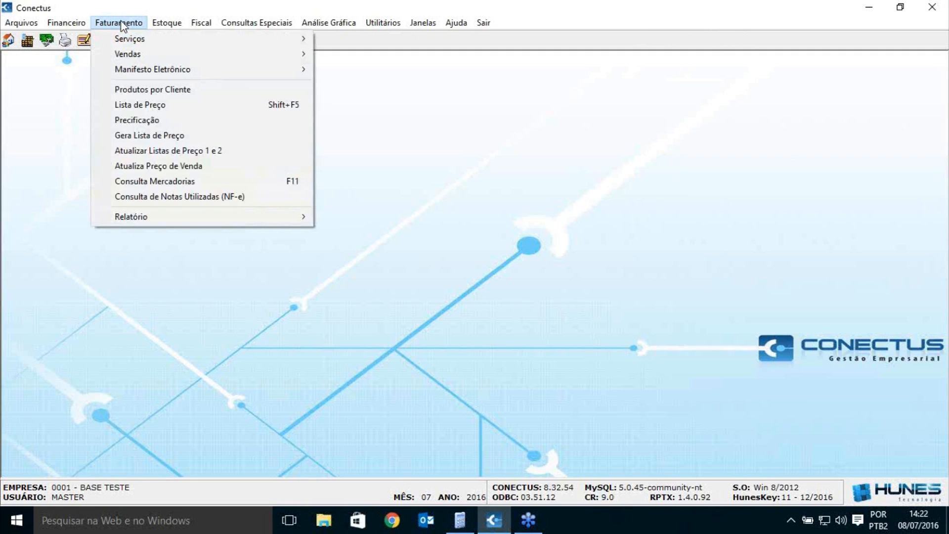
pyautogui.moveTo(160, 75)
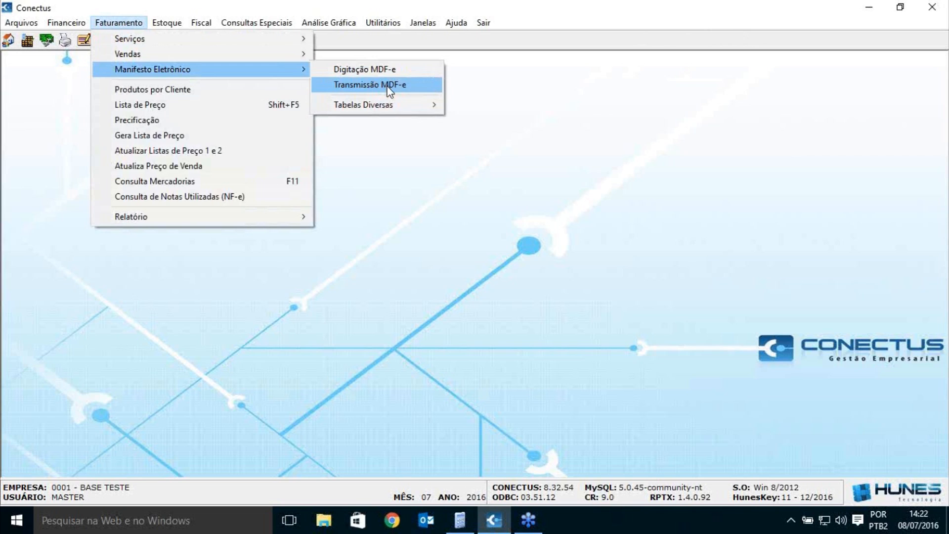
pyautogui.moveTo(378, 100)
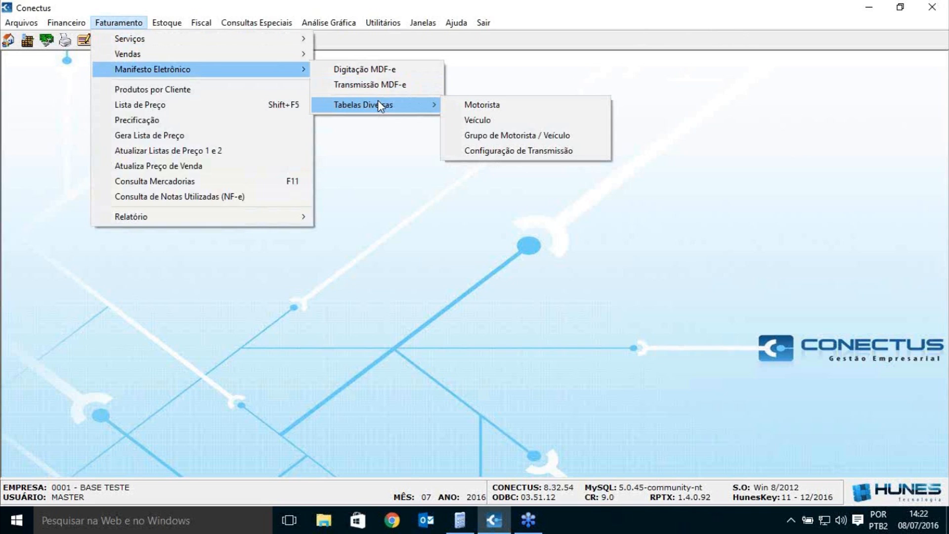
pyautogui.click(482, 105)
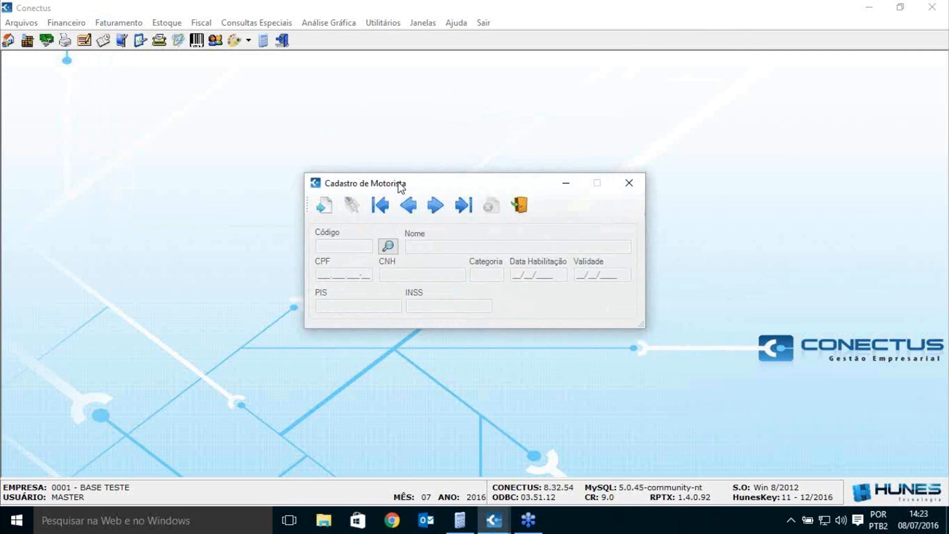
# Step: Start a new driver record and enter the driver's full name
pyautogui.click(324, 206)
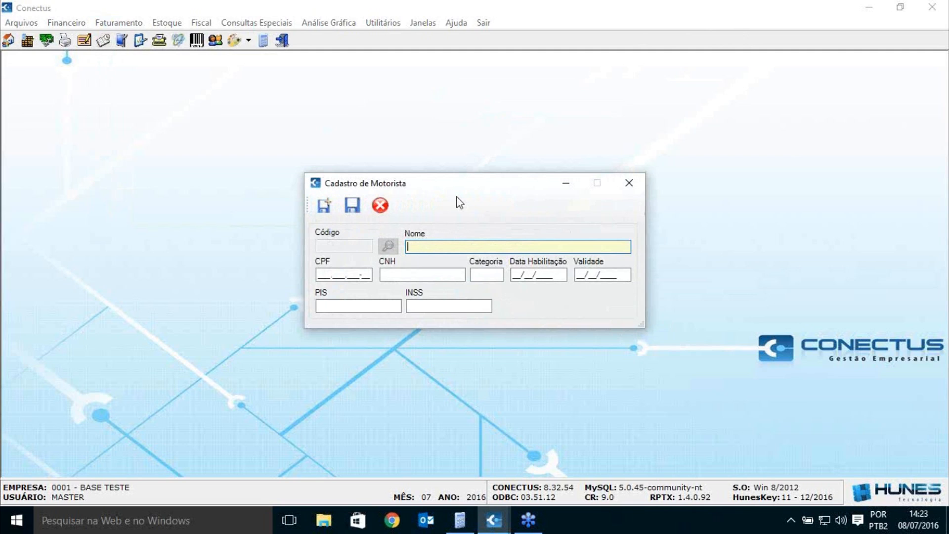
pyautogui.press('Tab')
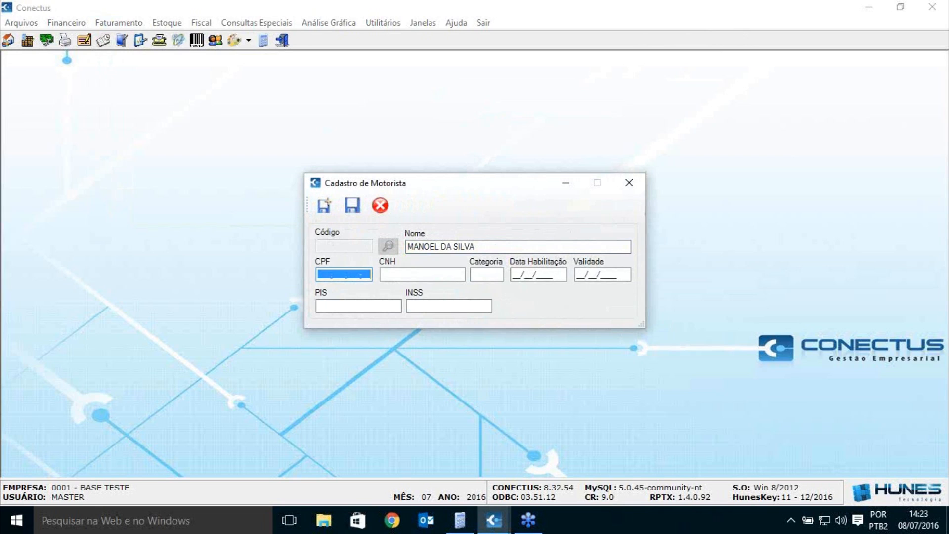
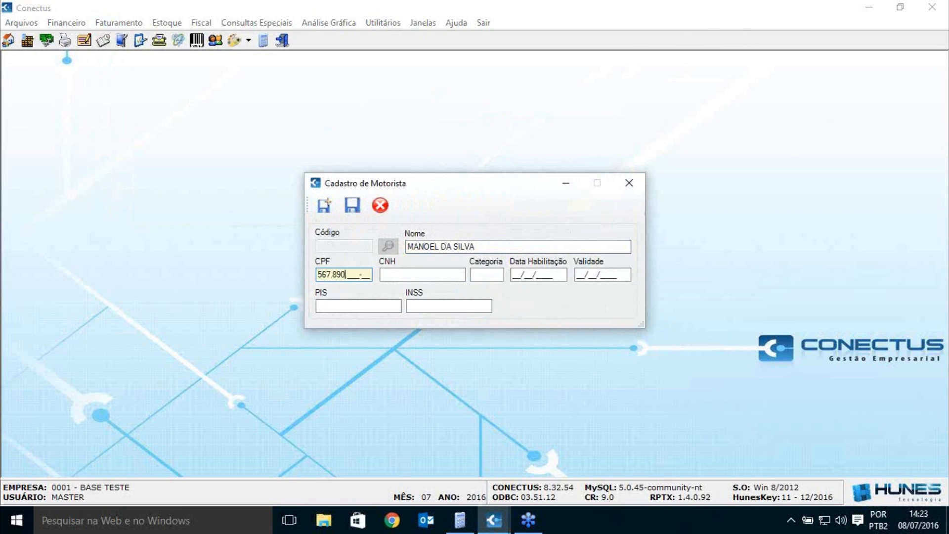
# Step: Enter the driver's CPF, replacing the one rejected as invalid with a valid CPF
pyautogui.press('Tab')
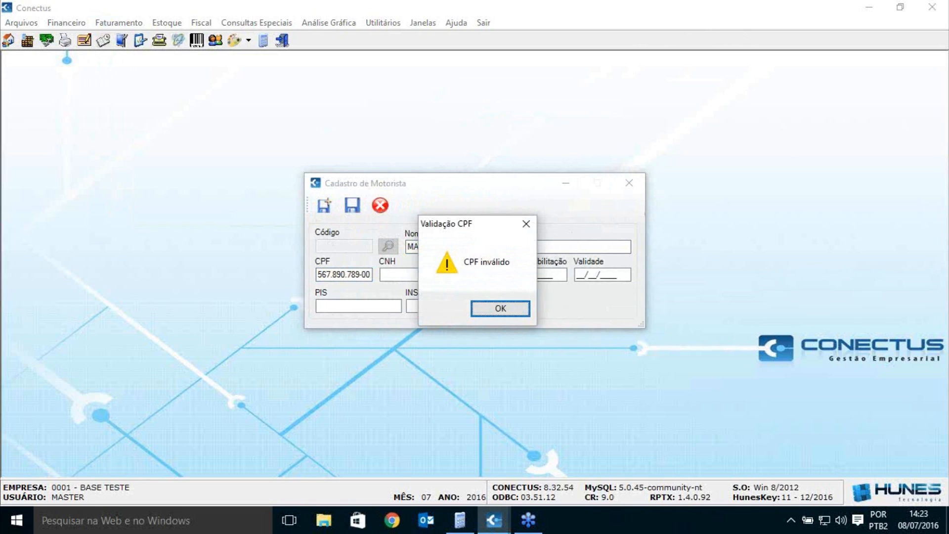
pyautogui.press('Return')
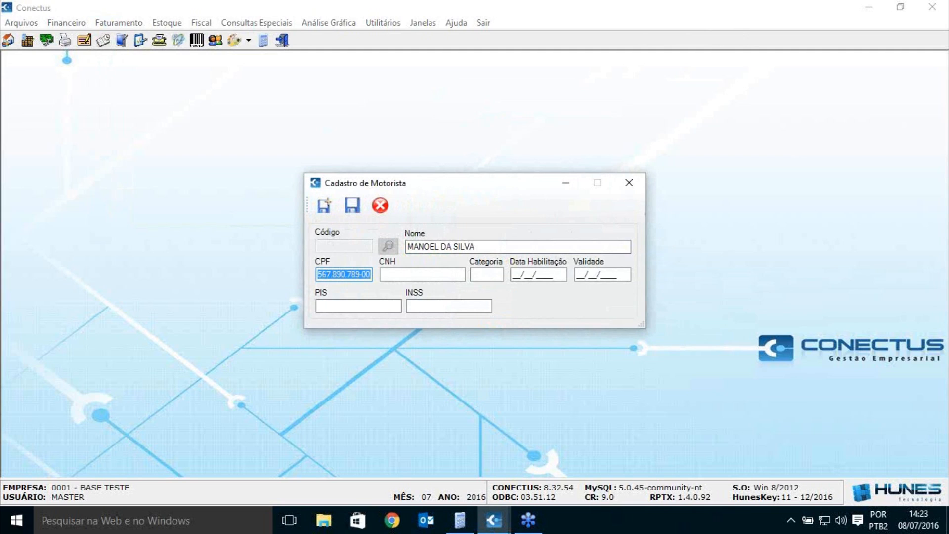
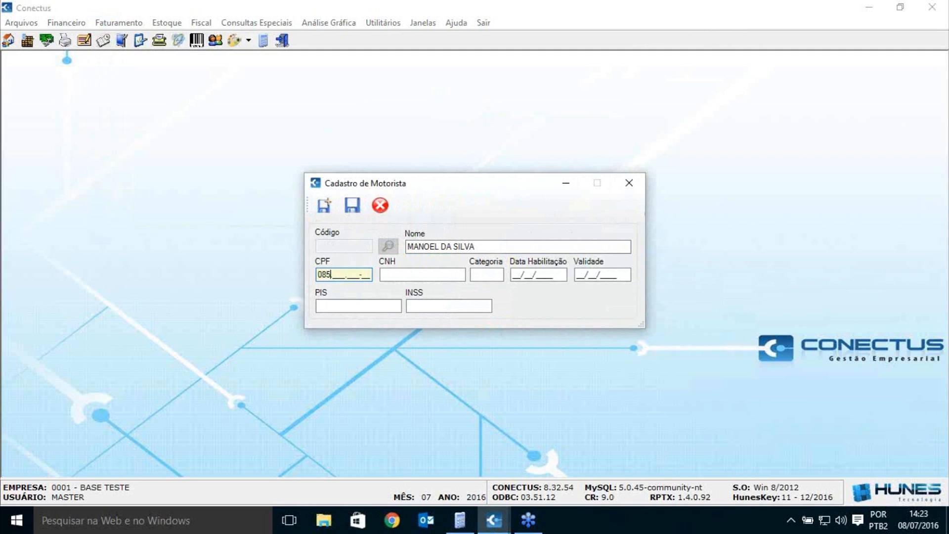
# Step: Enter the driver's CNH number and set licence category D
pyautogui.press('Tab')
pyautogui.write('456789')
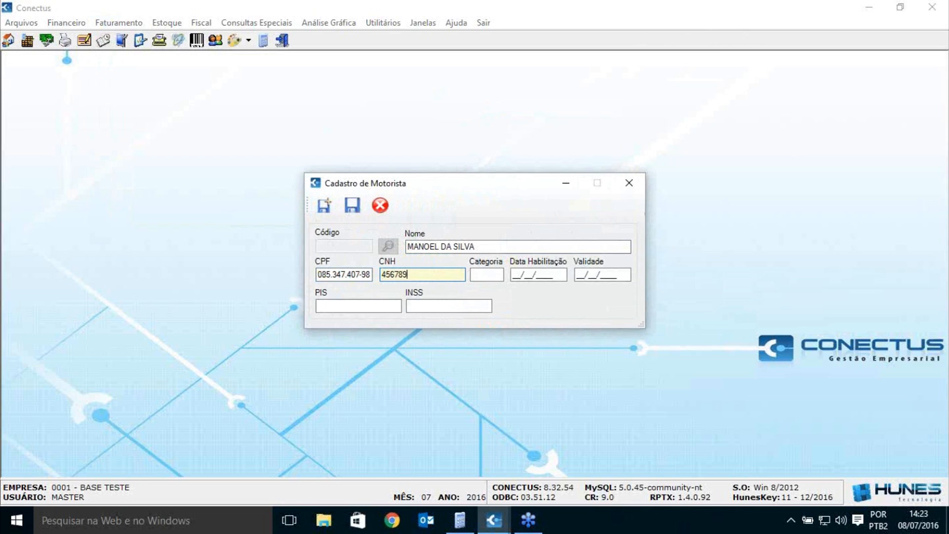
pyautogui.press('Tab')
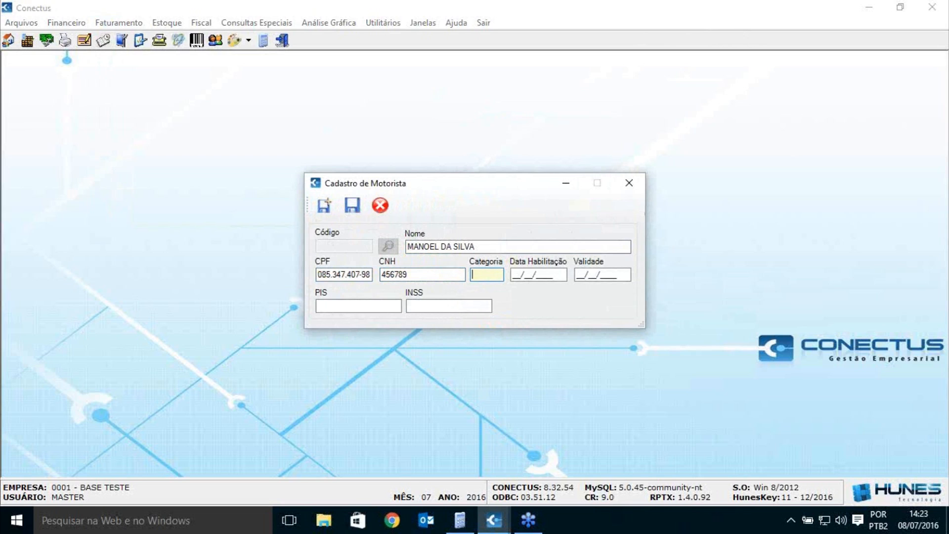
pyautogui.write('A')
pyautogui.press('BackSpace')
pyautogui.write('D')
# Step: Set the licence issue date to 01/01/1970 and validity to 08/07/2020
pyautogui.press('Tab')
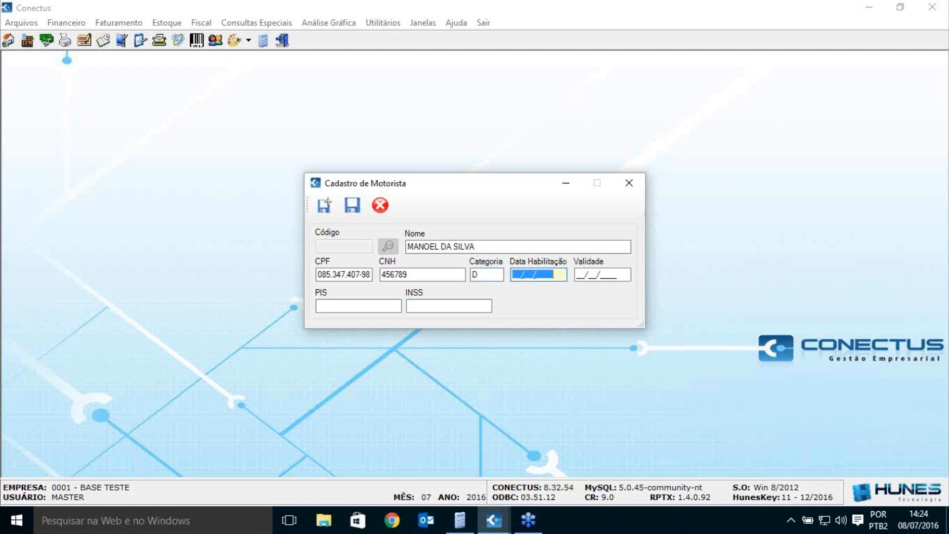
pyautogui.write('01/01/1970')
pyautogui.press('Tab')
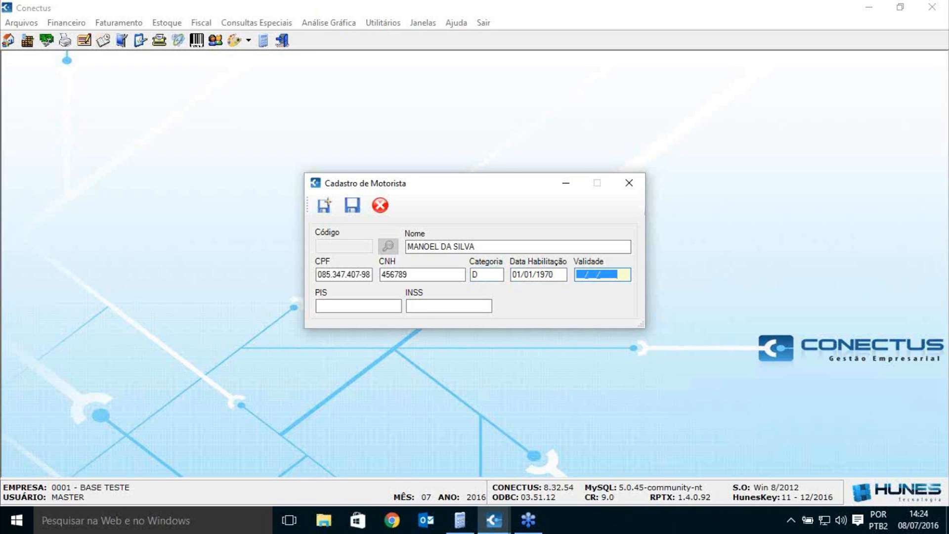
pyautogui.write('08/07/2020')
pyautogui.press('Tab')
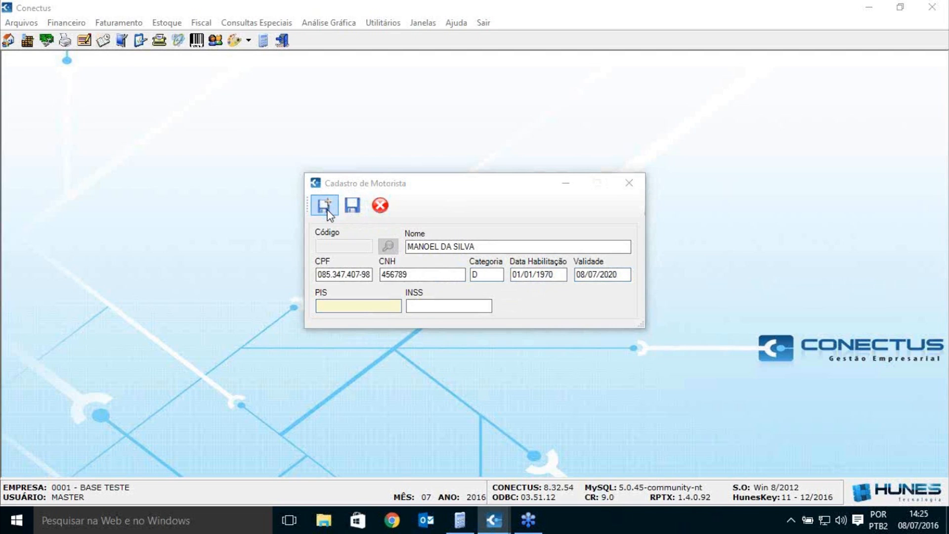
# Step: Save the new driver record and close the Cadastro de Motorista window
pyautogui.click(352, 210)
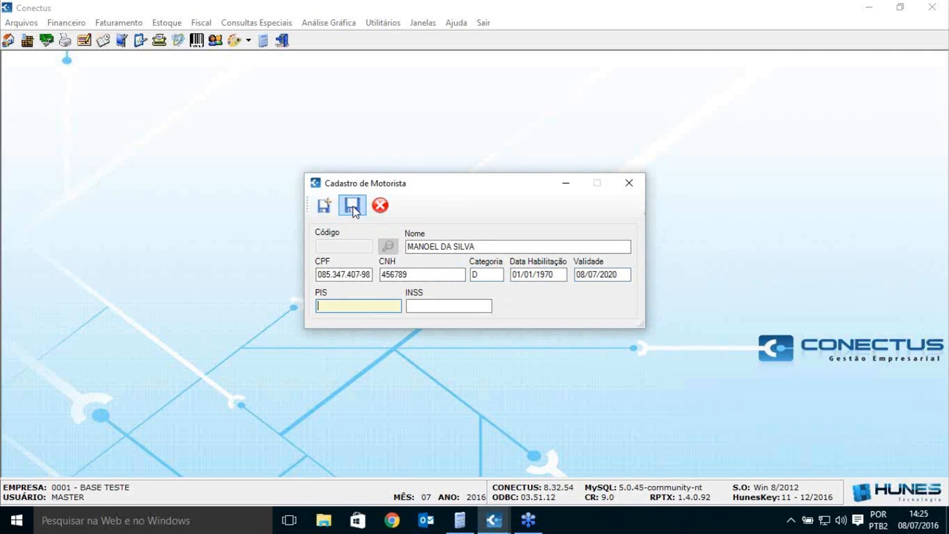
pyautogui.click(352, 206)
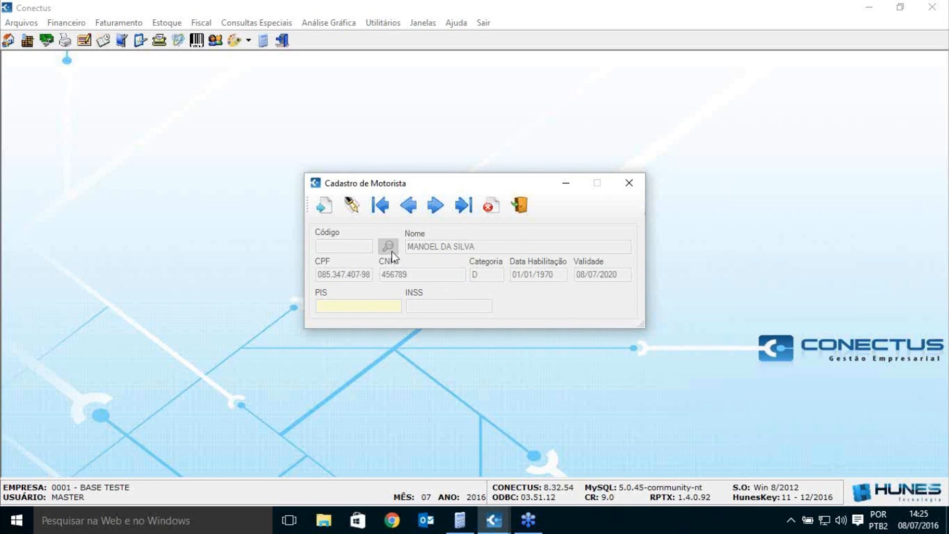
pyautogui.click(629, 184)
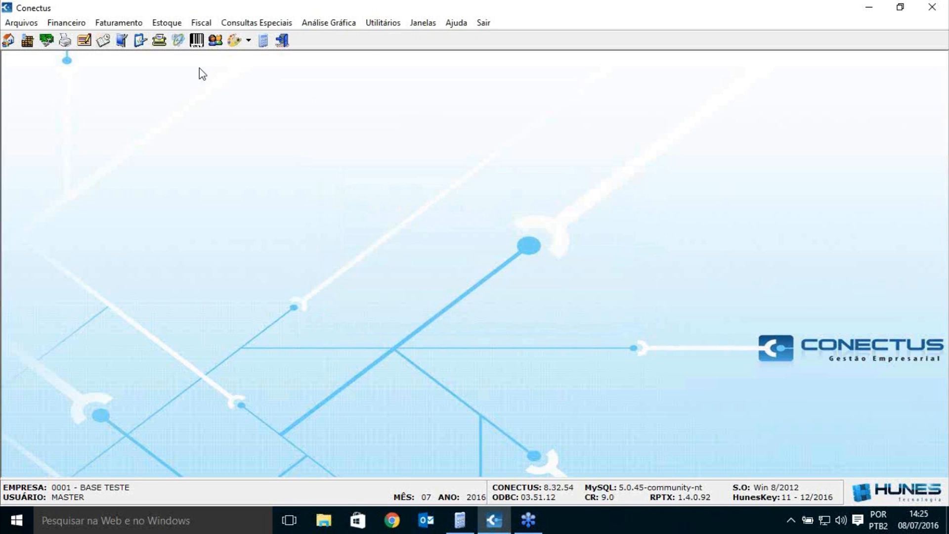
pyautogui.click(167, 23)
# Step: Open Cadastro de Veículos from Tabelas Diversas and begin a new blank vehicle record
pyautogui.moveTo(118, 22)
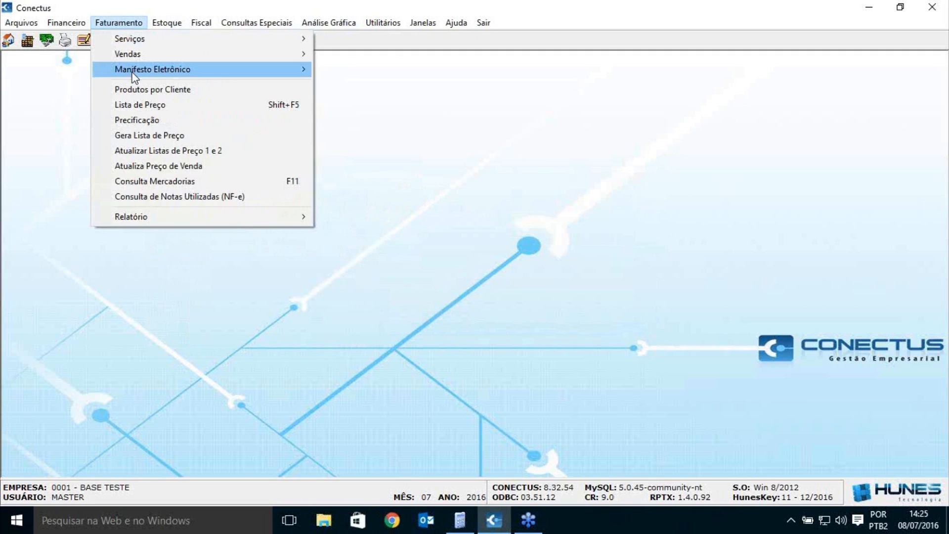
pyautogui.moveTo(135, 75)
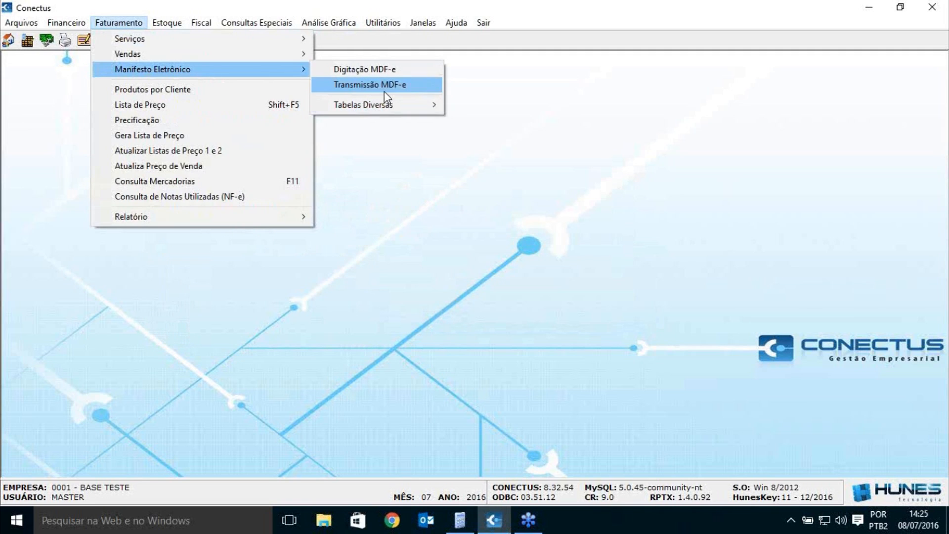
pyautogui.moveTo(390, 106)
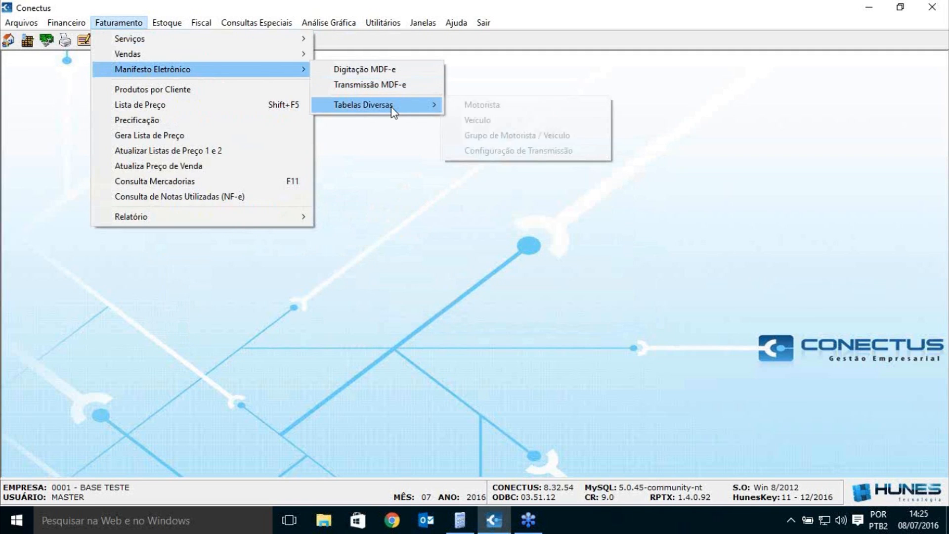
pyautogui.click(524, 126)
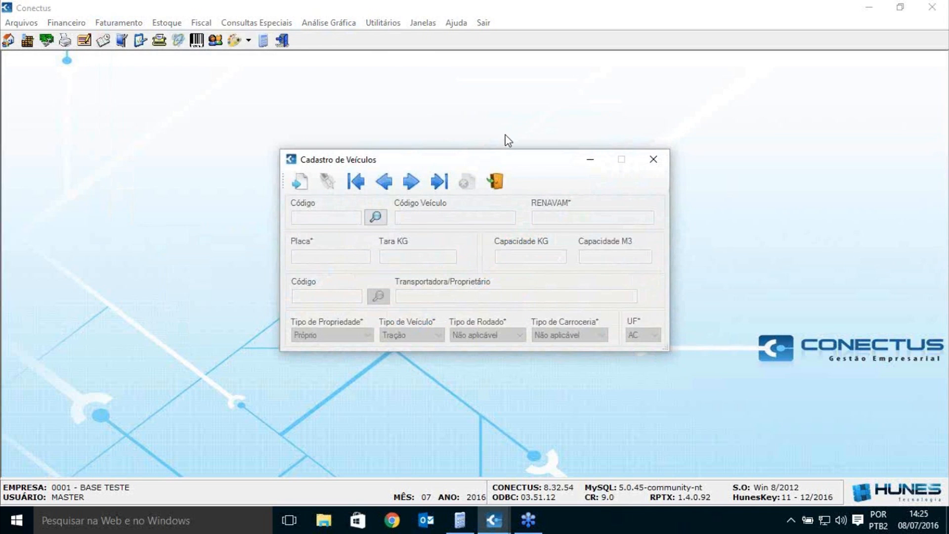
pyautogui.moveTo(525, 159)
pyautogui.mouseDown()
pyautogui.moveTo(530, 140)
pyautogui.moveTo(539, 151)
pyautogui.mouseUp()
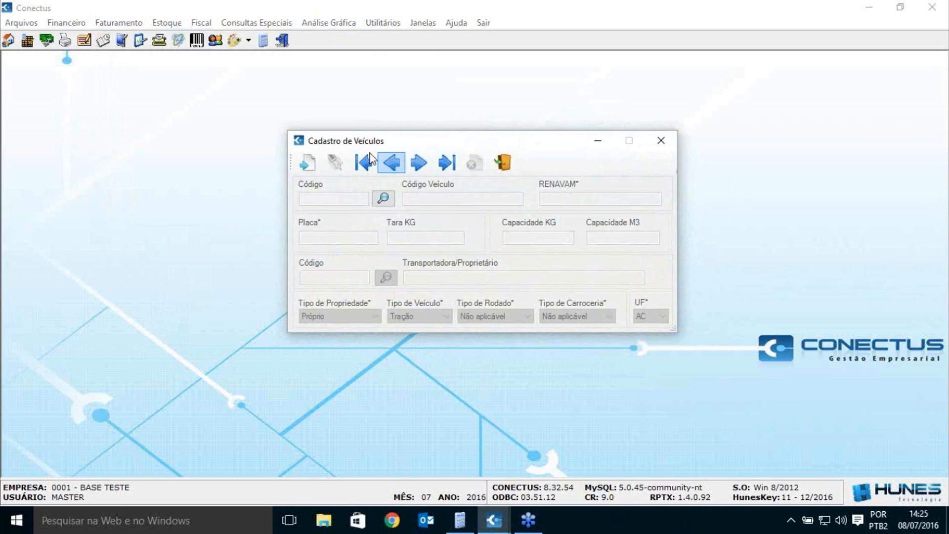
pyautogui.click(310, 163)
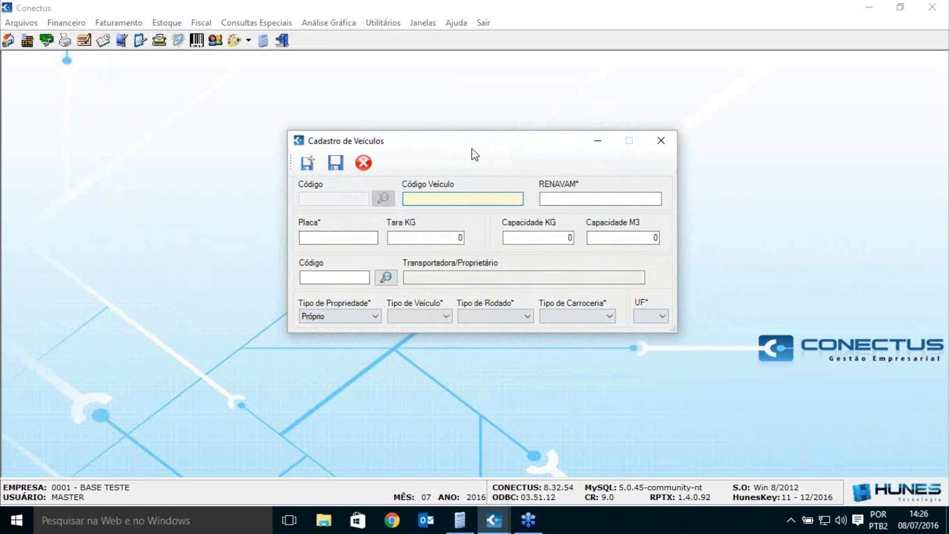
pyautogui.write('56789')
pyautogui.press('Tab')
pyautogui.write('45678906789')
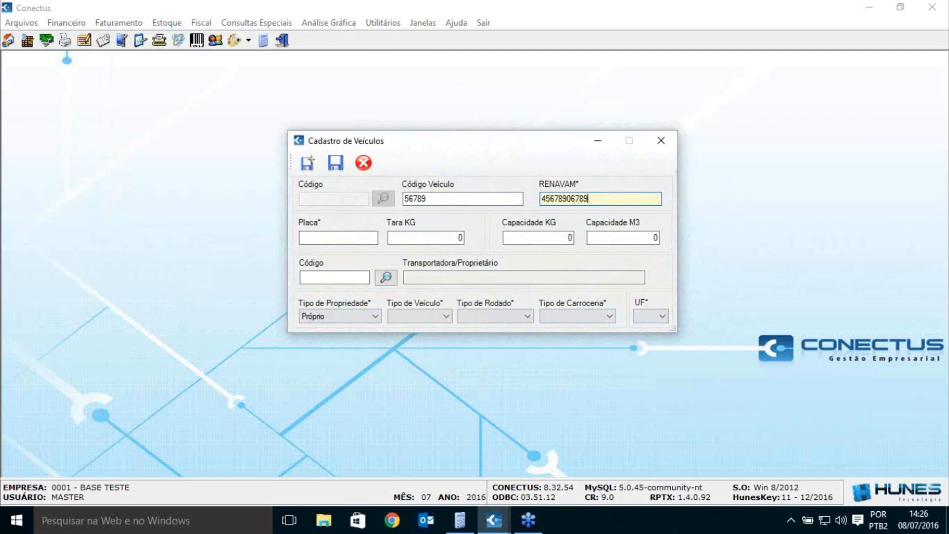
pyautogui.press('Tab')
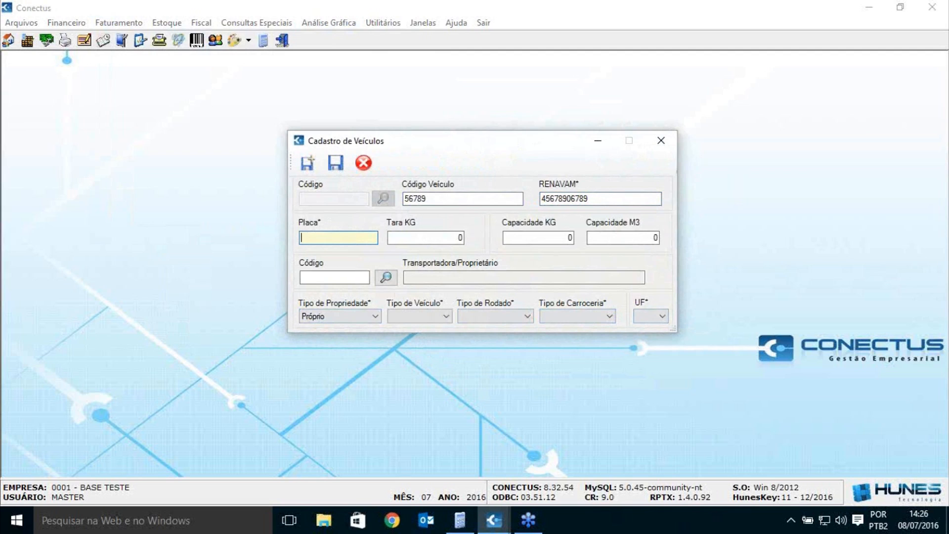
pyautogui.write('FTU')
pyautogui.write('-')
pyautogui.write('6543')
pyautogui.press('Tab')
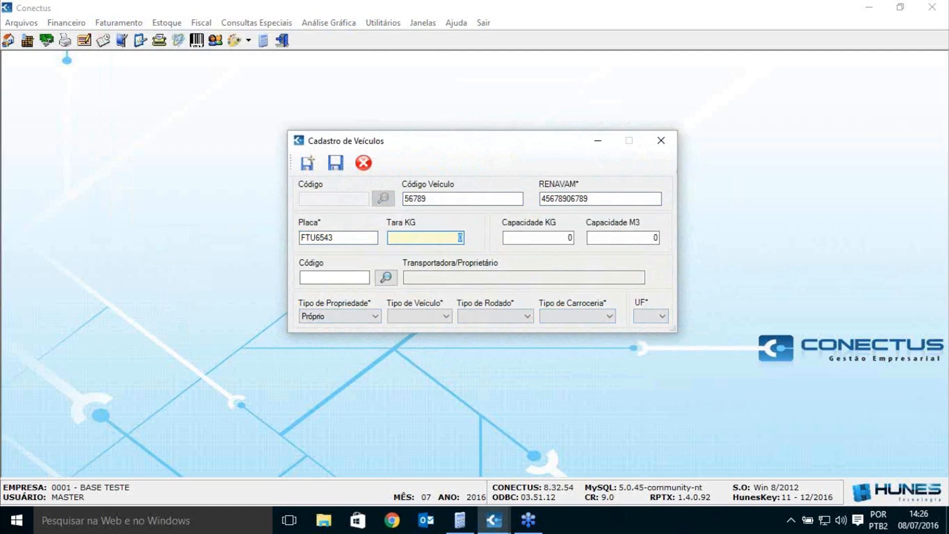
pyautogui.press('Tab')
pyautogui.press('Tab')
pyautogui.press('Tab')
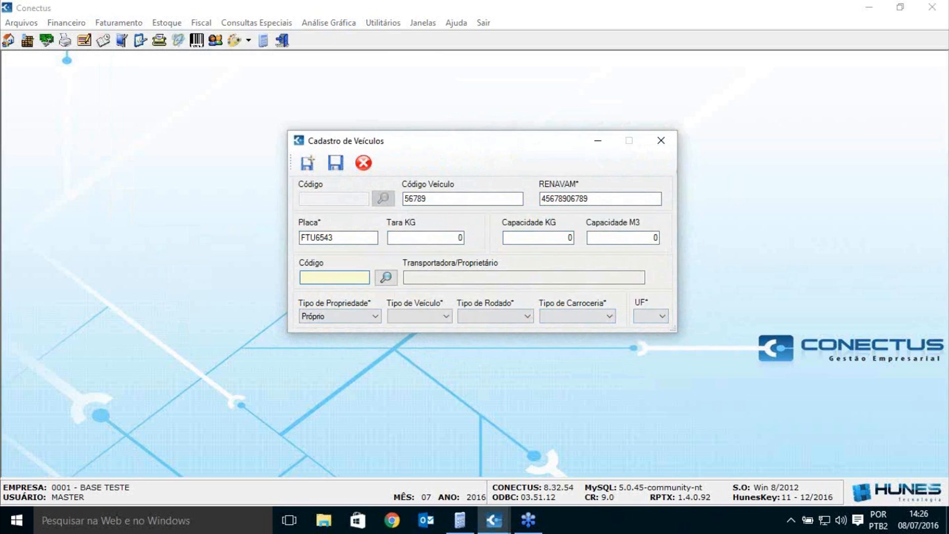
# Step: Try carriers JAMEF and LIOMAR, both rejected for missing RNTRC, then close the vehicle form unsaved
pyautogui.click(386, 278)
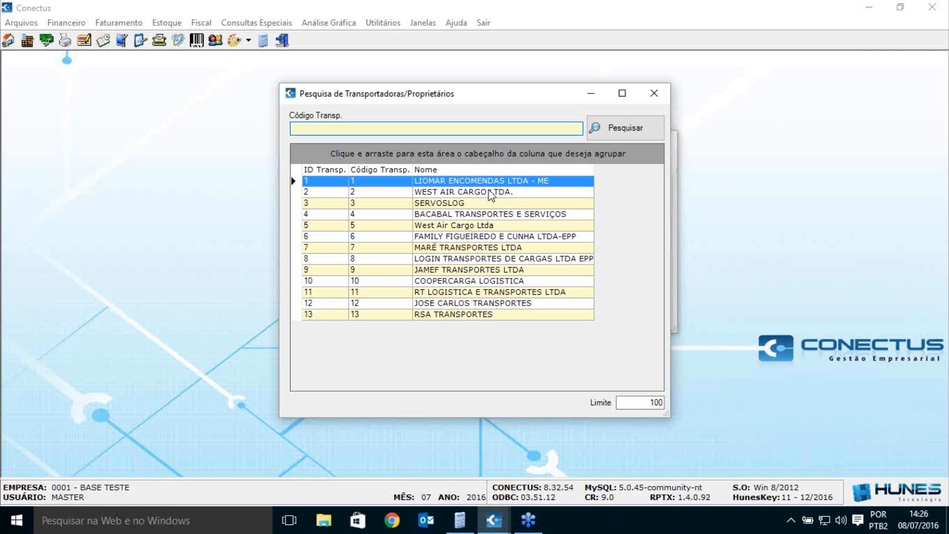
pyautogui.moveTo(499, 103); pyautogui.dragTo(656, 85)
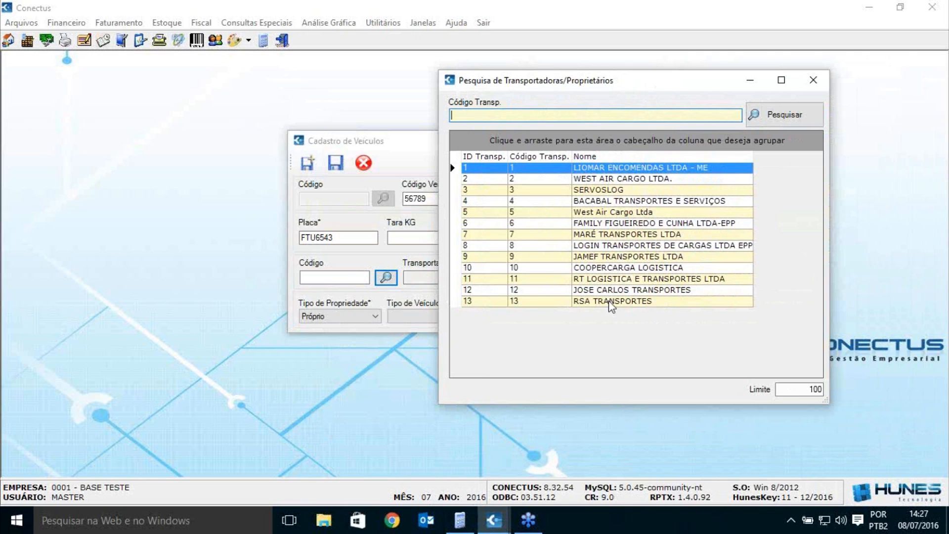
pyautogui.doubleClick(608, 257)
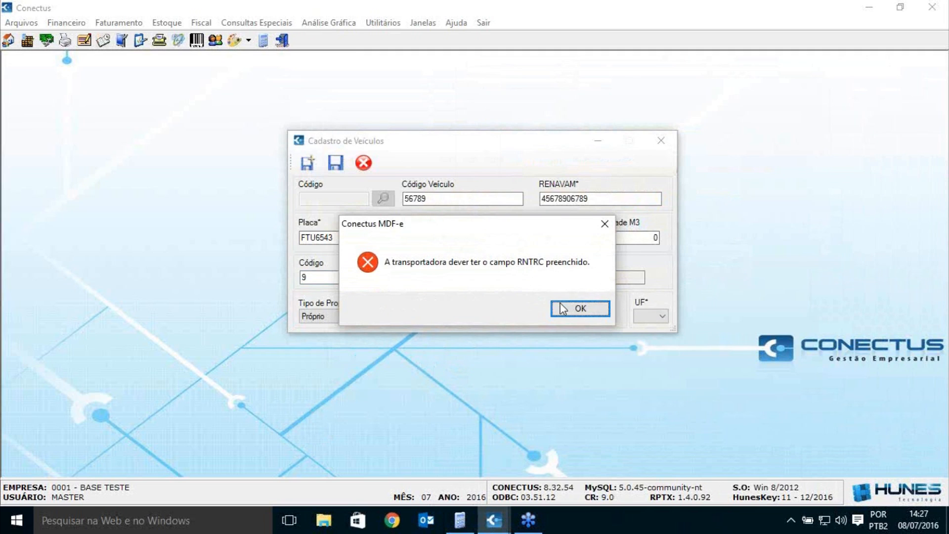
pyautogui.click(575, 309)
pyautogui.click(386, 277)
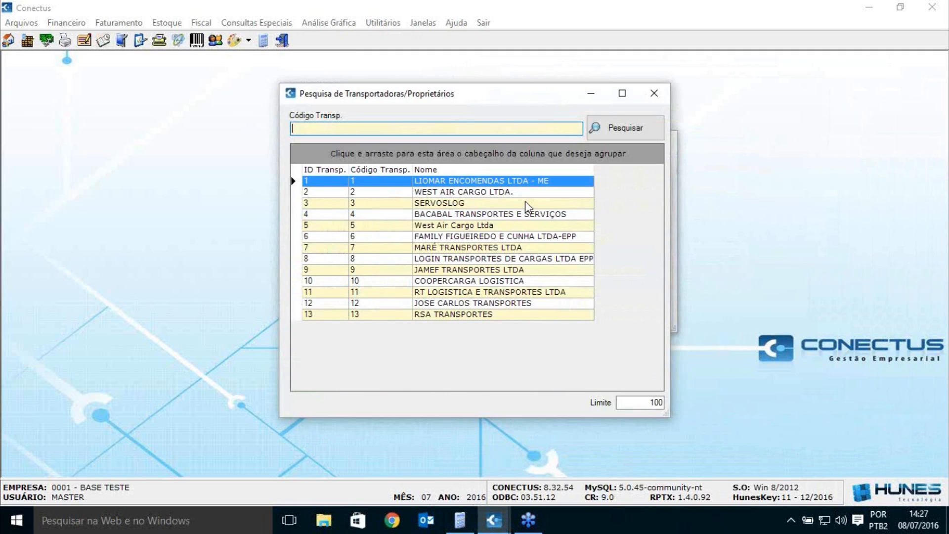
pyautogui.doubleClick(520, 183)
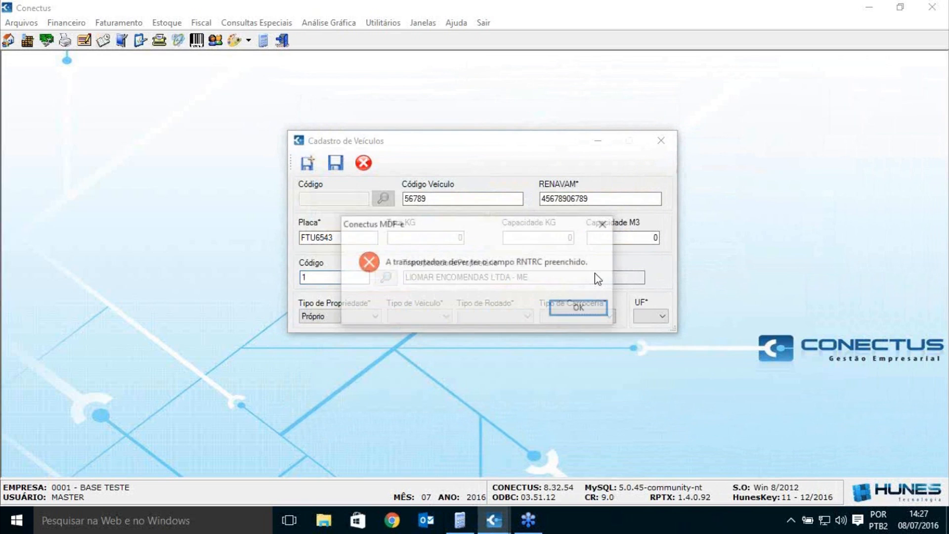
pyautogui.click(581, 309)
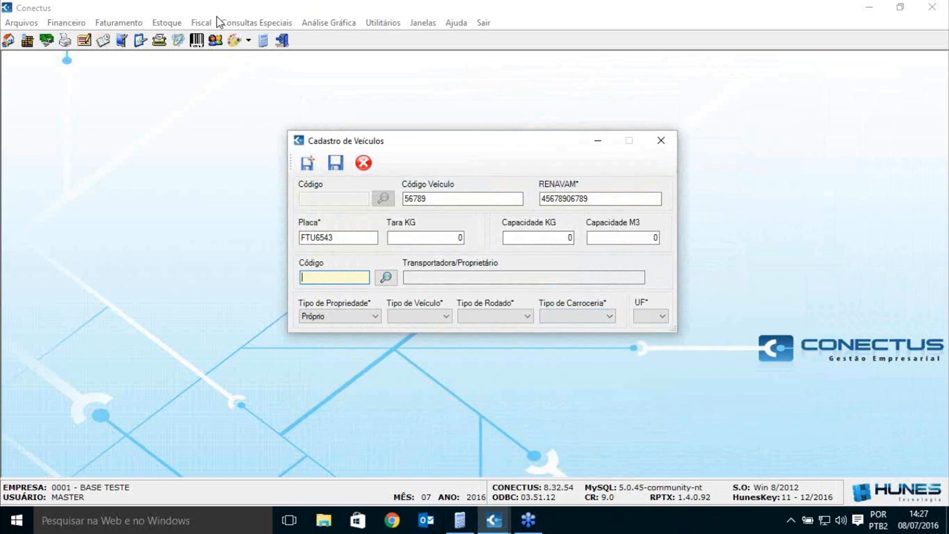
pyautogui.click(667, 140)
# Step: Open the Transportadora form and load JAMEF TRANSPORTES LTDA's carrier record
pyautogui.click(31, 24)
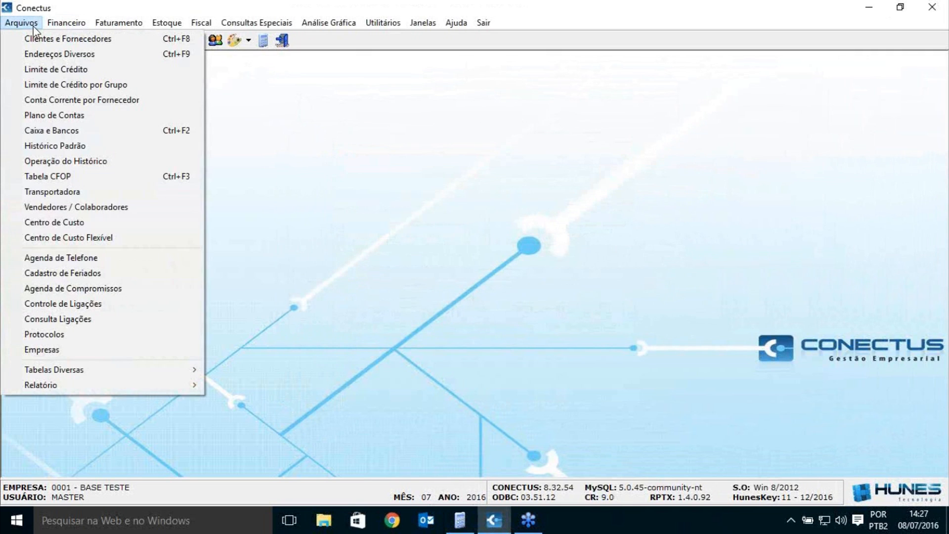
pyautogui.click(102, 193)
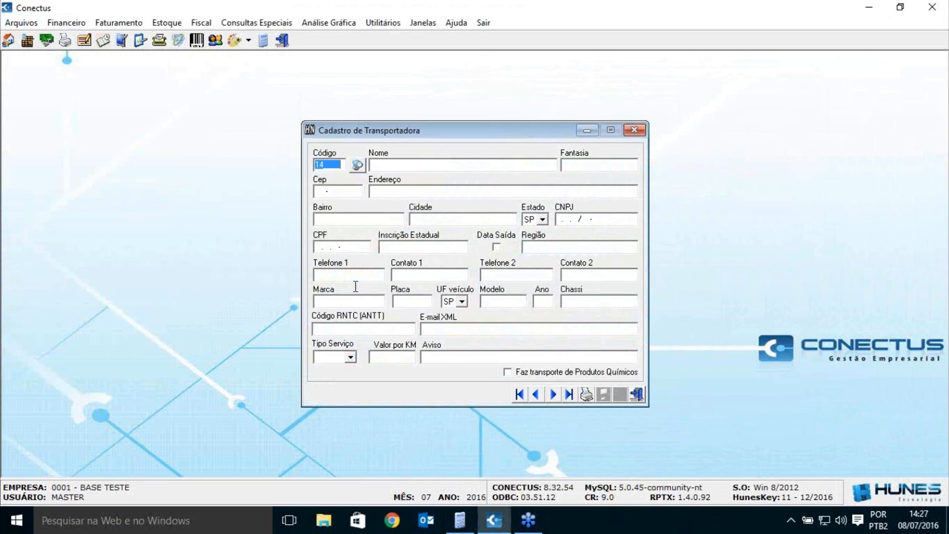
pyautogui.click(338, 328)
pyautogui.click(357, 165)
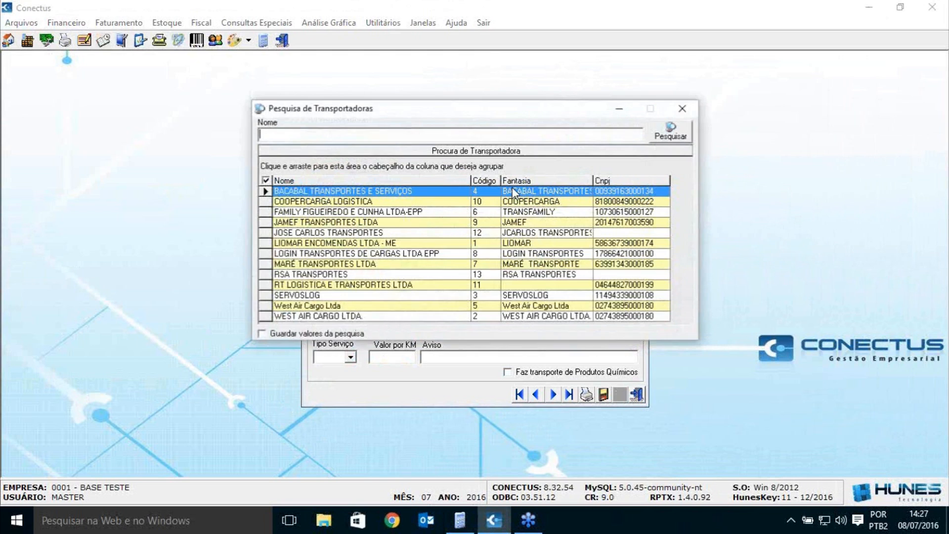
pyautogui.doubleClick(343, 224)
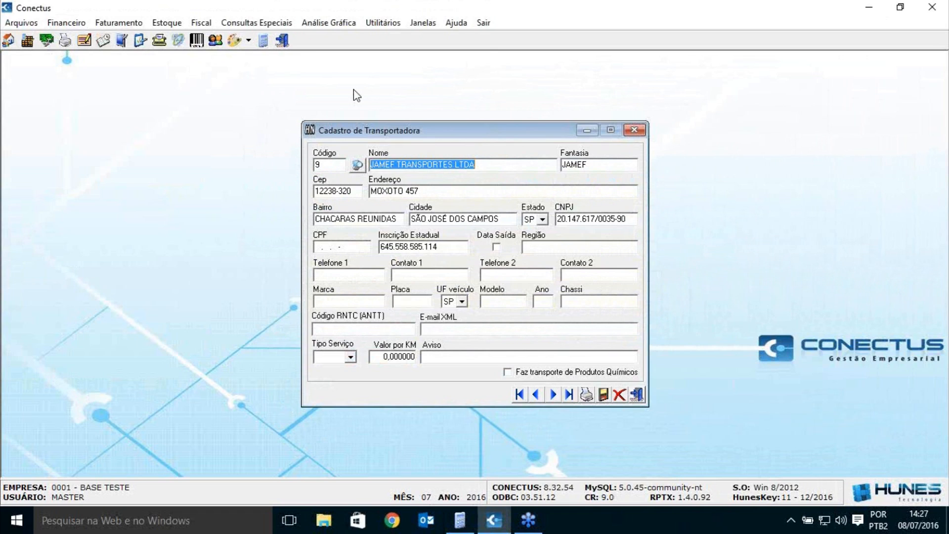
pyautogui.click(379, 331)
pyautogui.write('123456')
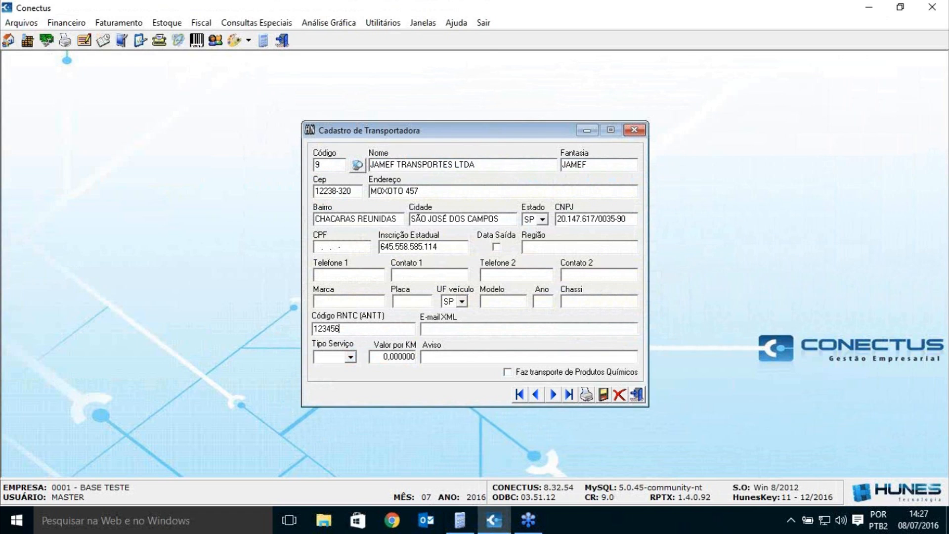
pyautogui.write('787765')
pyautogui.click(603, 393)
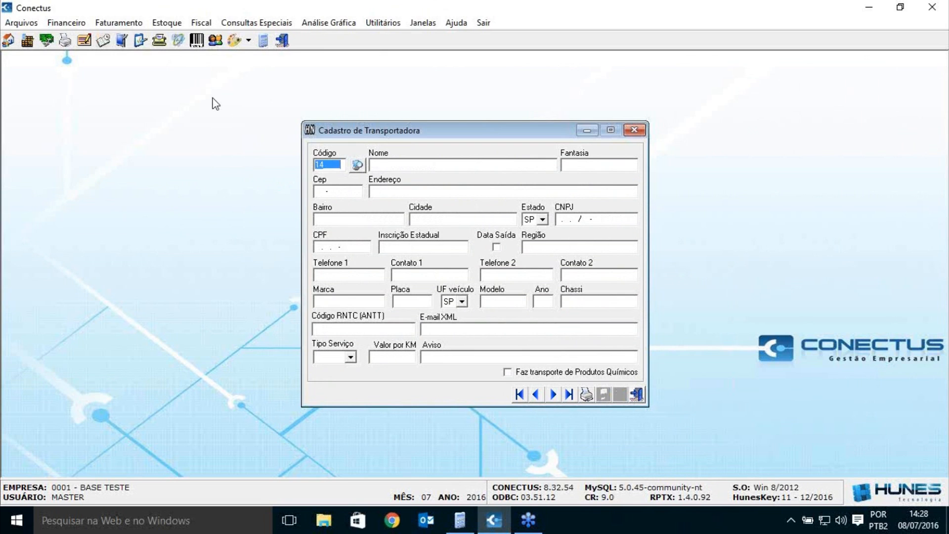
pyautogui.click(169, 24)
# Step: Open Cadastro de Veículos, start a new record and set carrier JAMEF TRANSPORTES LTDA
pyautogui.moveTo(184, 71)
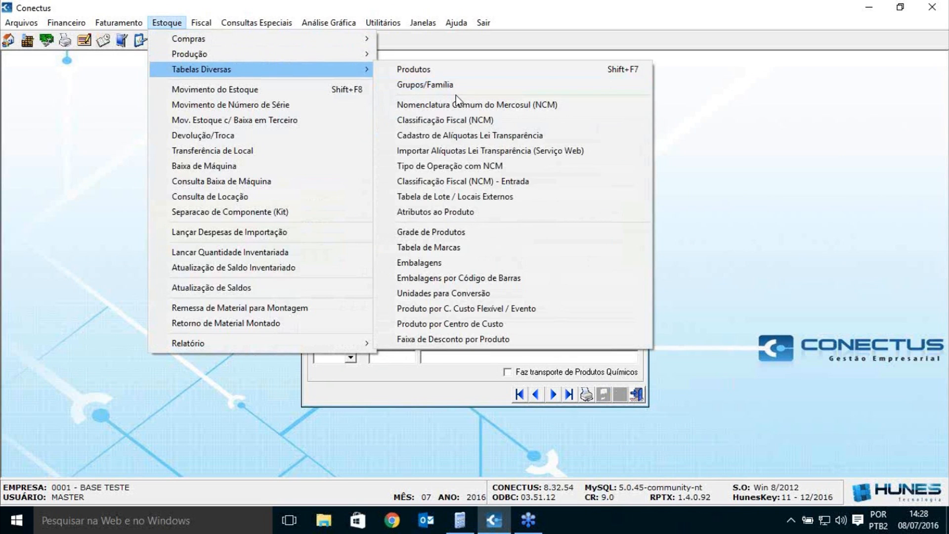
pyautogui.moveTo(113, 25)
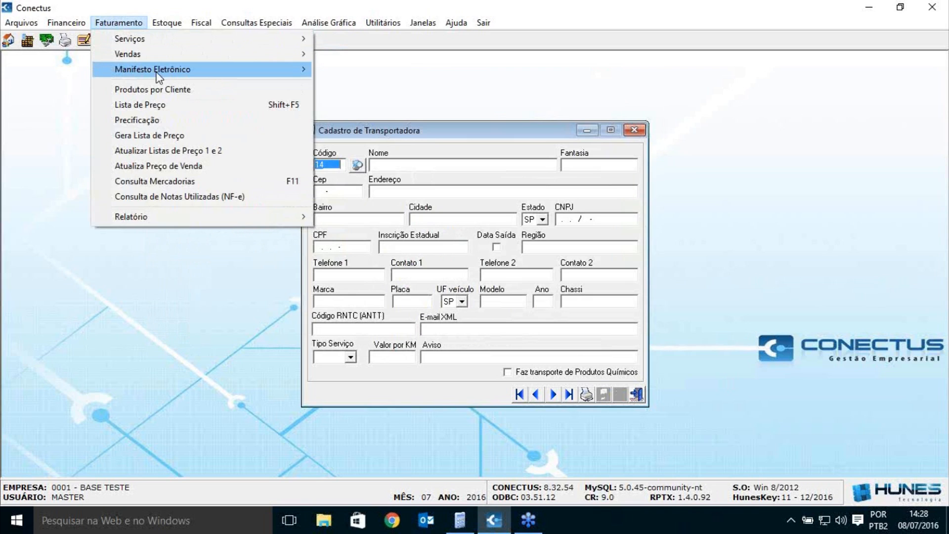
pyautogui.moveTo(388, 108)
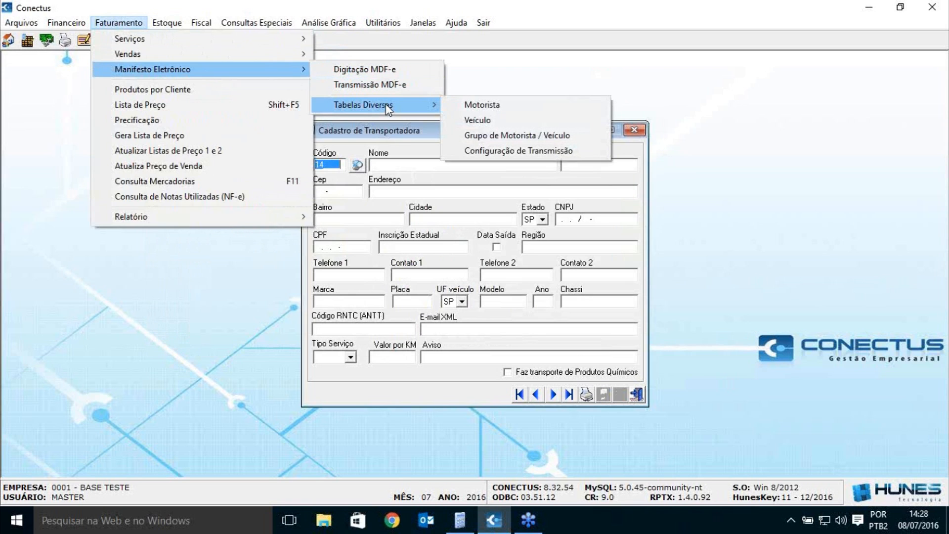
pyautogui.click(519, 119)
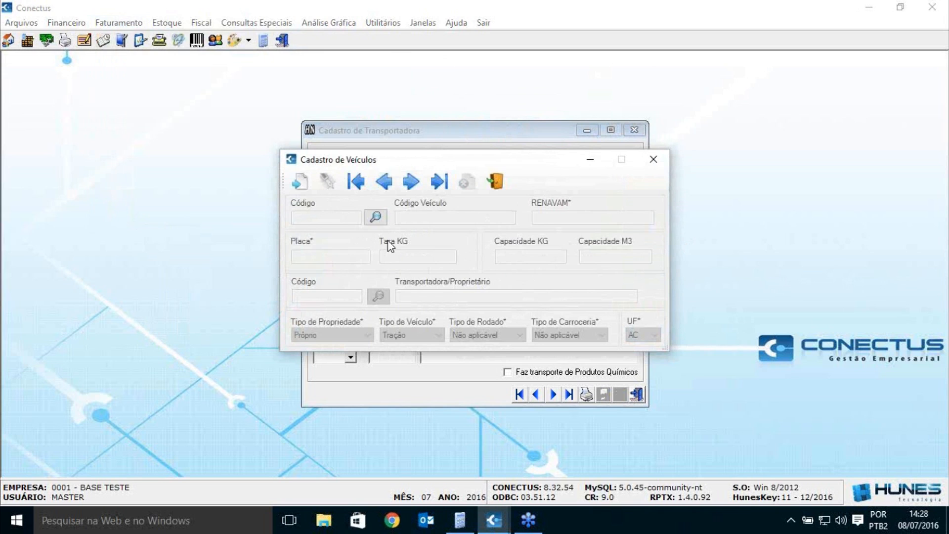
pyautogui.click(299, 181)
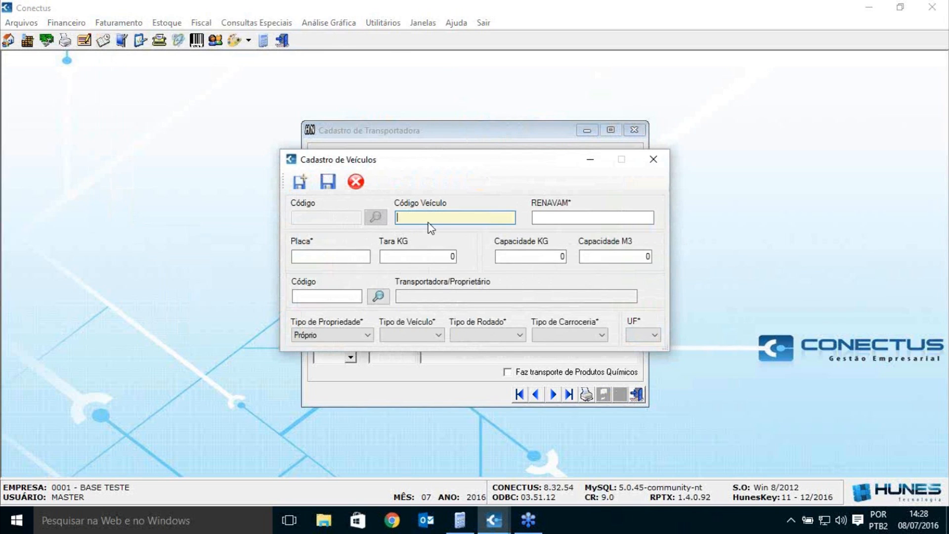
pyautogui.click(378, 296)
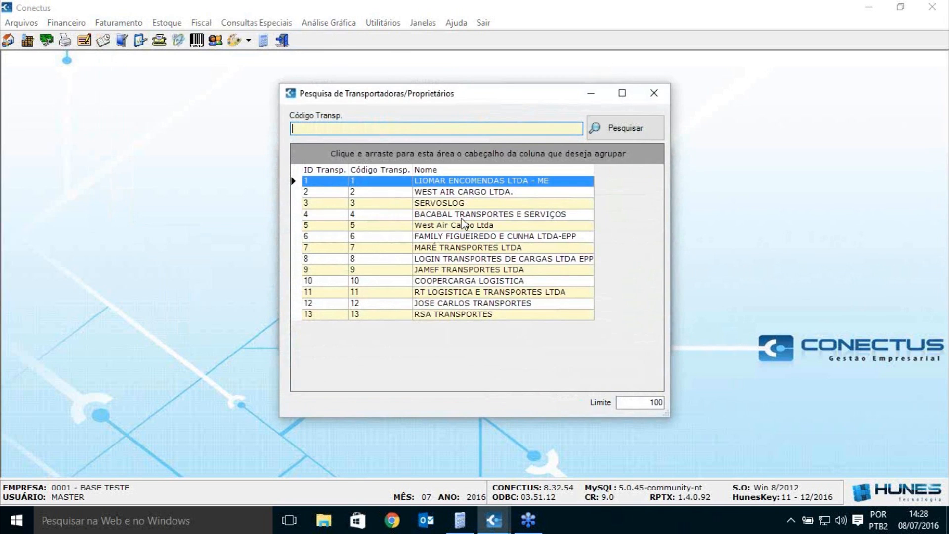
pyautogui.doubleClick(458, 273)
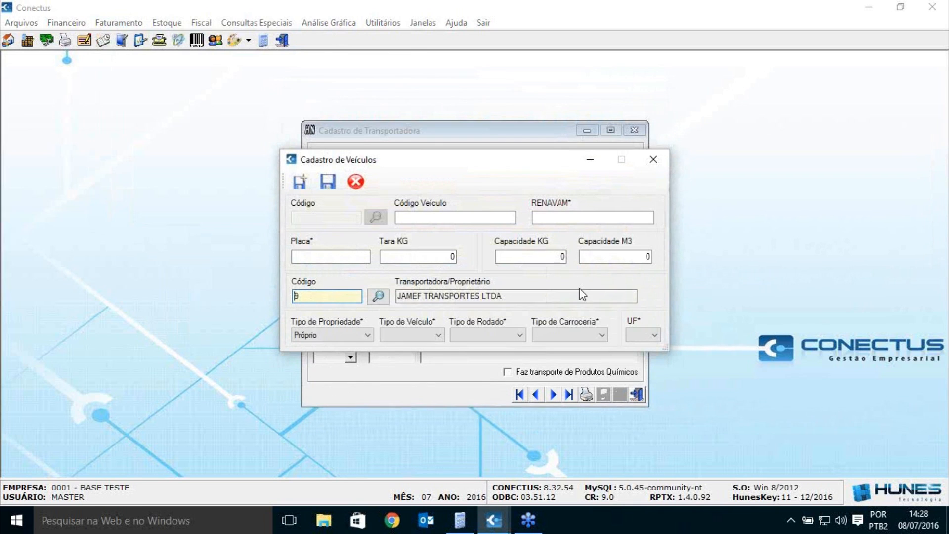
pyautogui.press('Tab')
pyautogui.press('Tab')
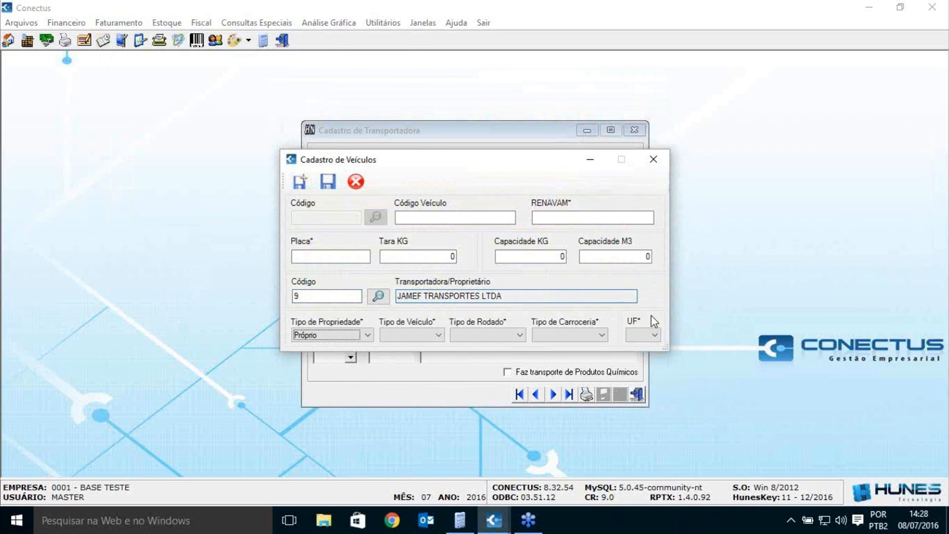
pyautogui.click(413, 218)
pyautogui.write('765434')
pyautogui.press('Tab')
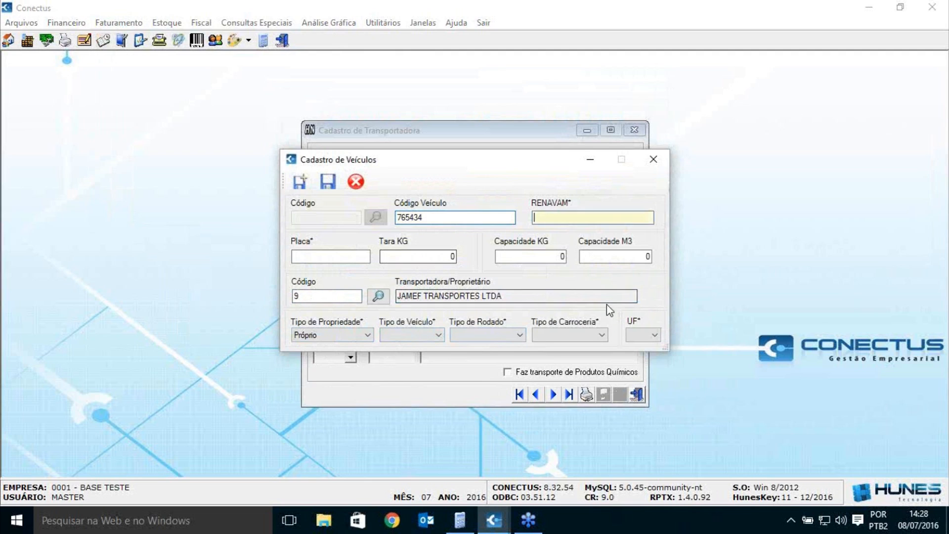
pyautogui.write('8765439876')
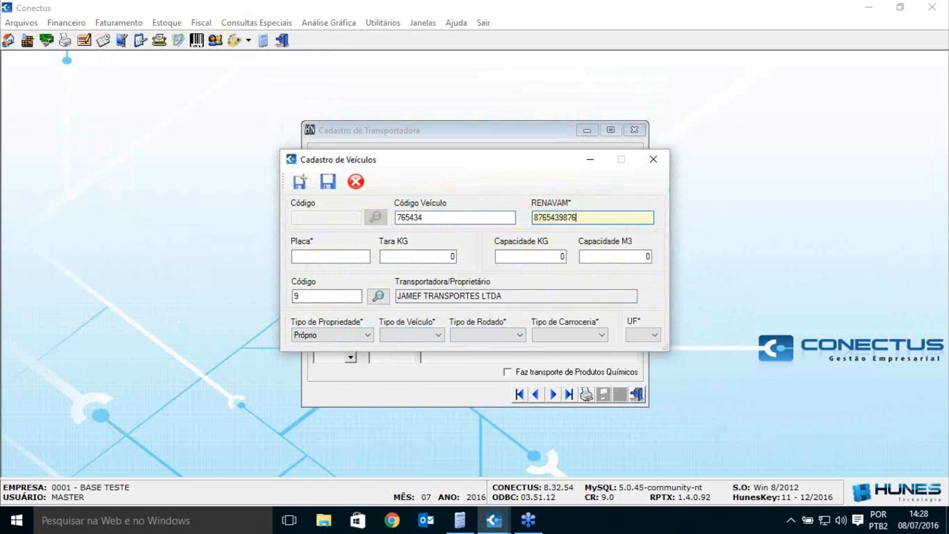
pyautogui.press('Tab')
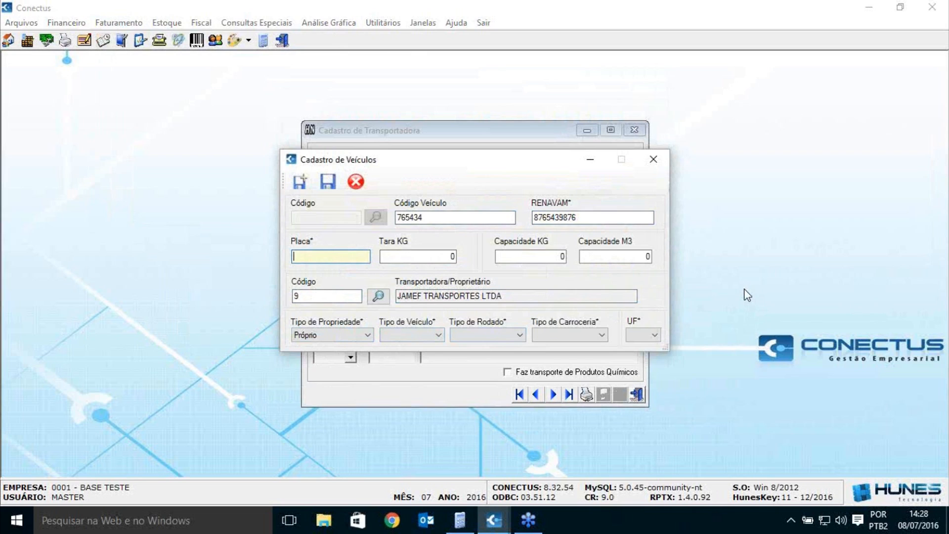
pyautogui.write('FTU8765')
pyautogui.press('Tab')
pyautogui.press('Tab')
pyautogui.press('Tab')
pyautogui.press('Tab')
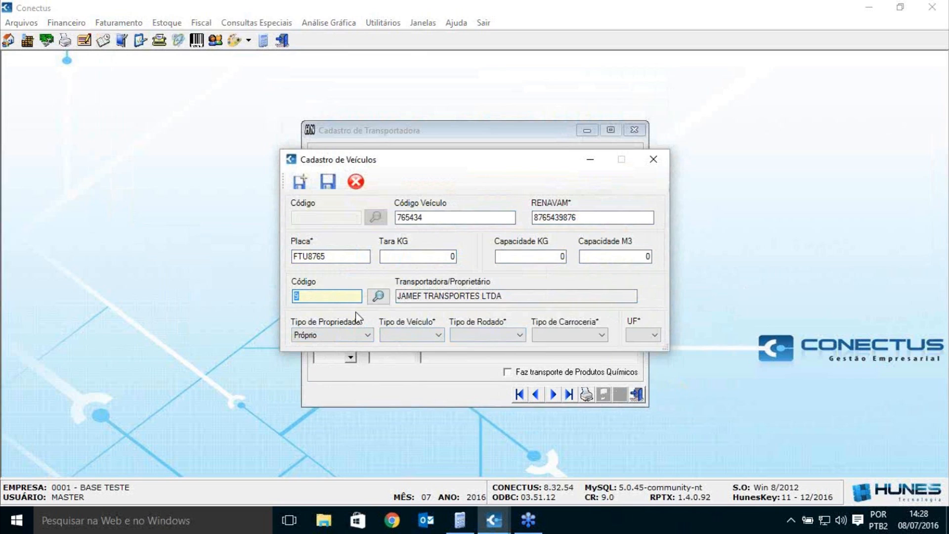
pyautogui.press('Tab')
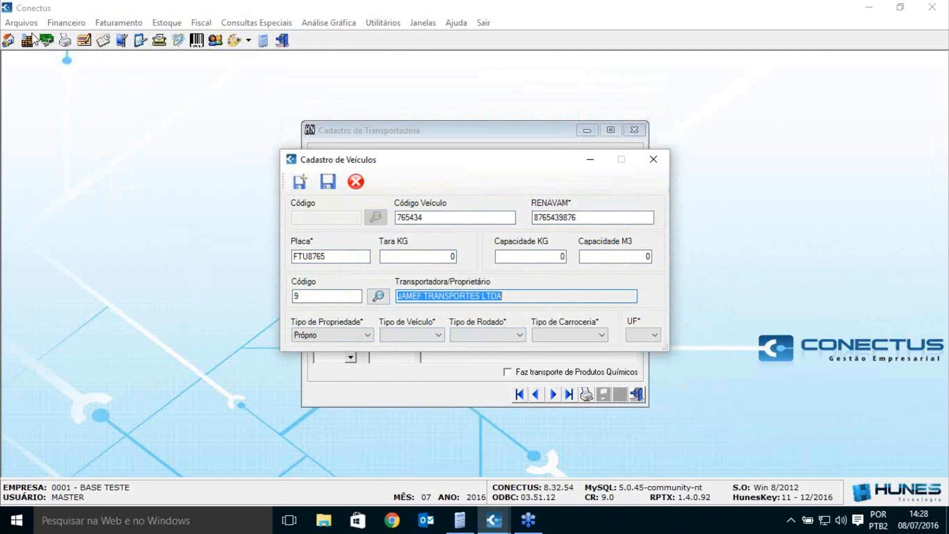
# Step: Keep ownership Próprio, set vehicle type Reboque and wheelset type Truck
pyautogui.click(355, 337)
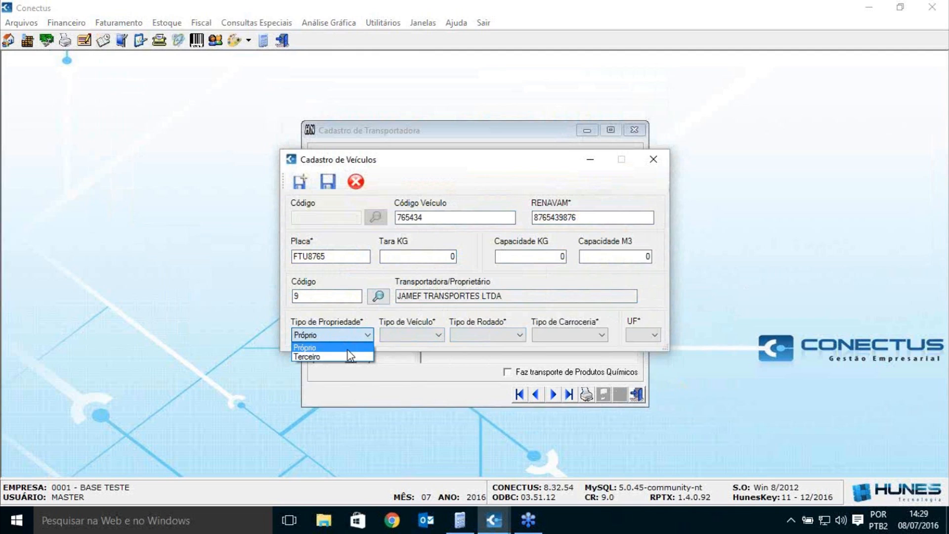
pyautogui.click(347, 351)
pyautogui.click(422, 335)
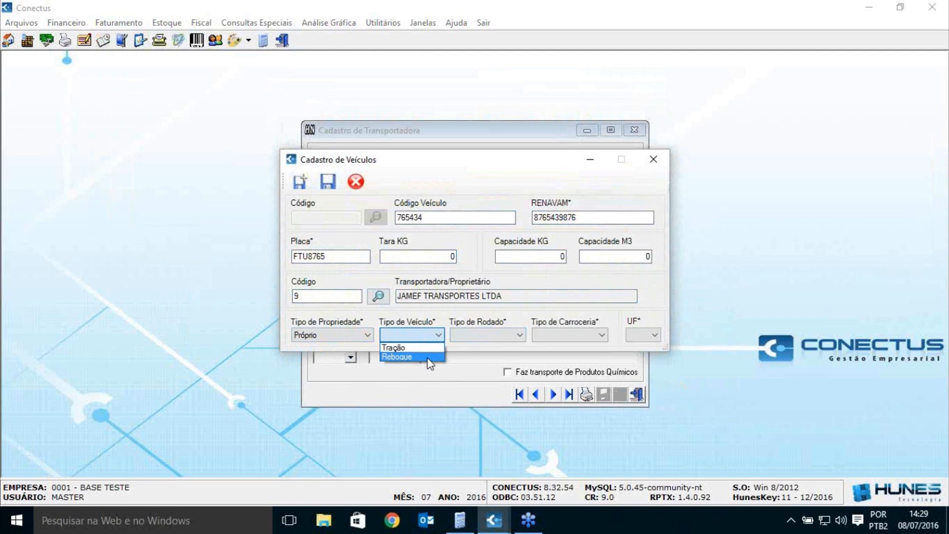
pyautogui.click(428, 357)
pyautogui.click(484, 335)
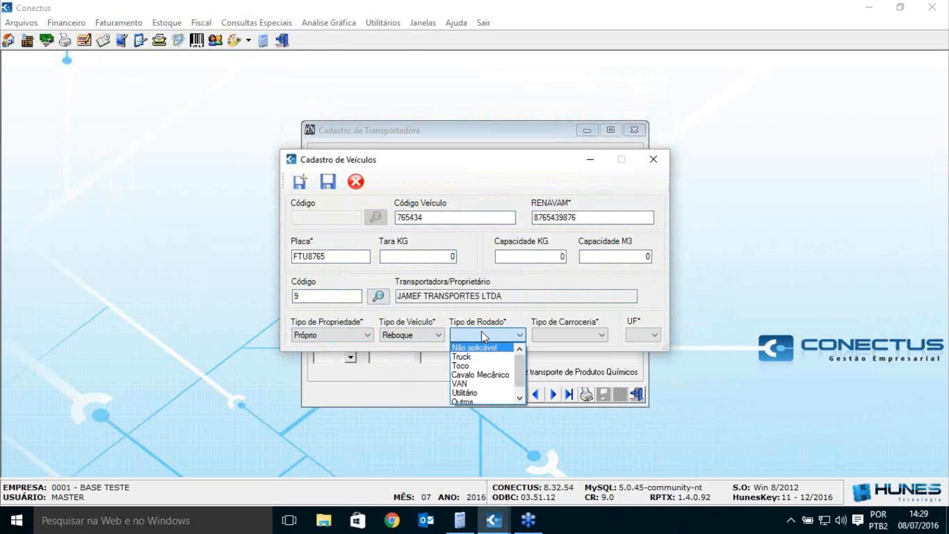
pyautogui.scroll(-1, 526, 373)
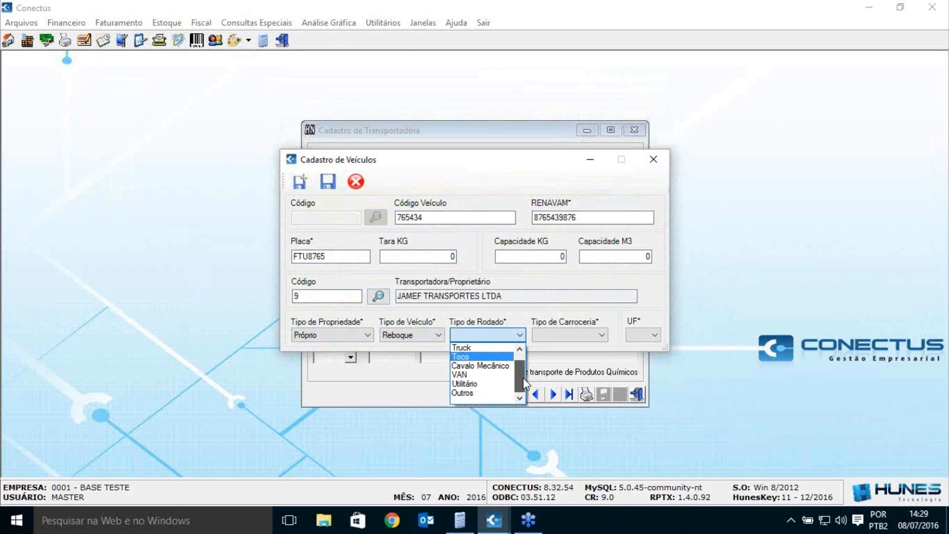
pyautogui.scroll(1, 519, 369)
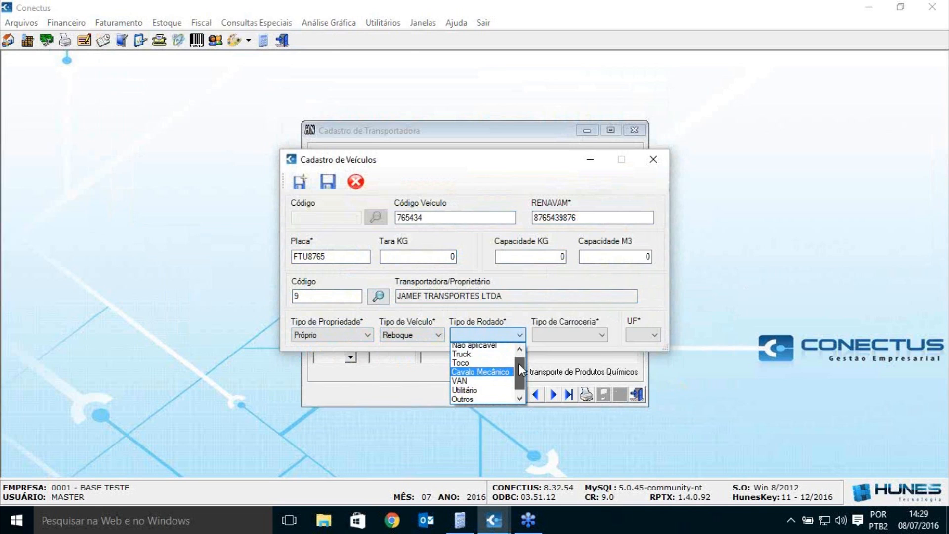
pyautogui.click(481, 356)
# Step: Set body type Aberta and the vehicle's state to SP
pyautogui.click(568, 334)
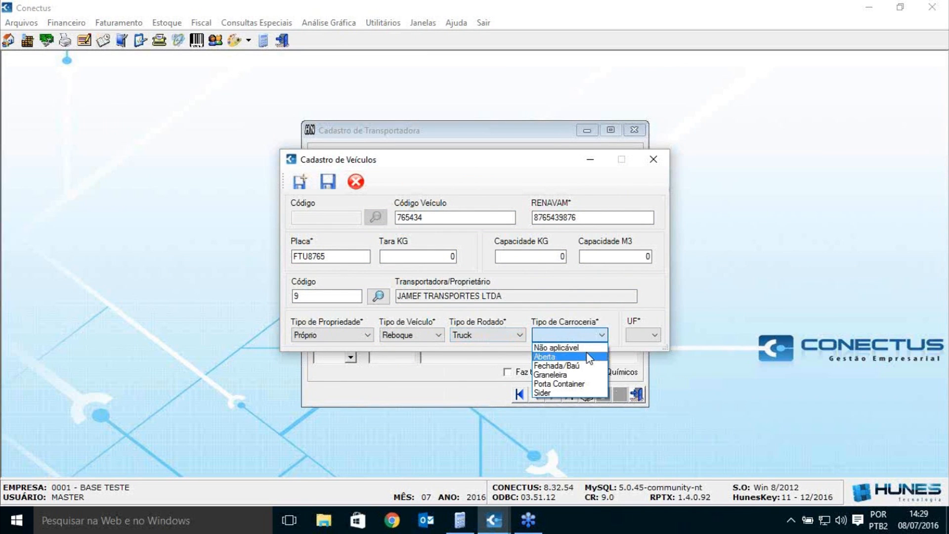
pyautogui.click(588, 357)
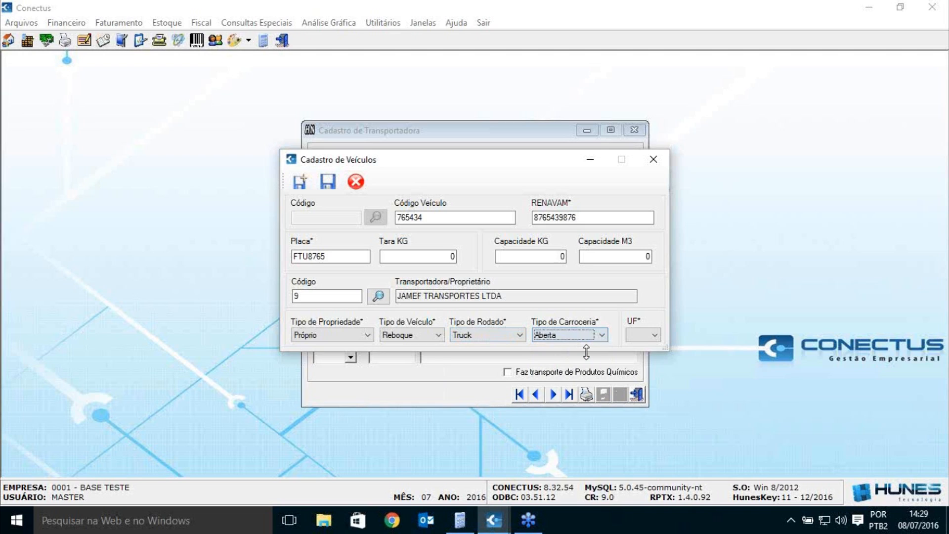
pyautogui.click(641, 336)
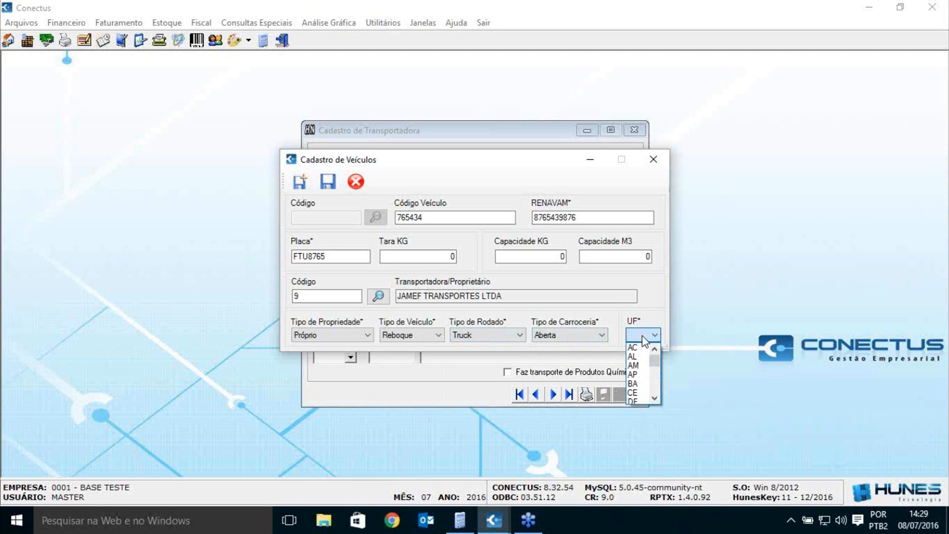
pyautogui.moveTo(658, 382); pyautogui.dragTo(659, 389)
pyautogui.click(638, 374)
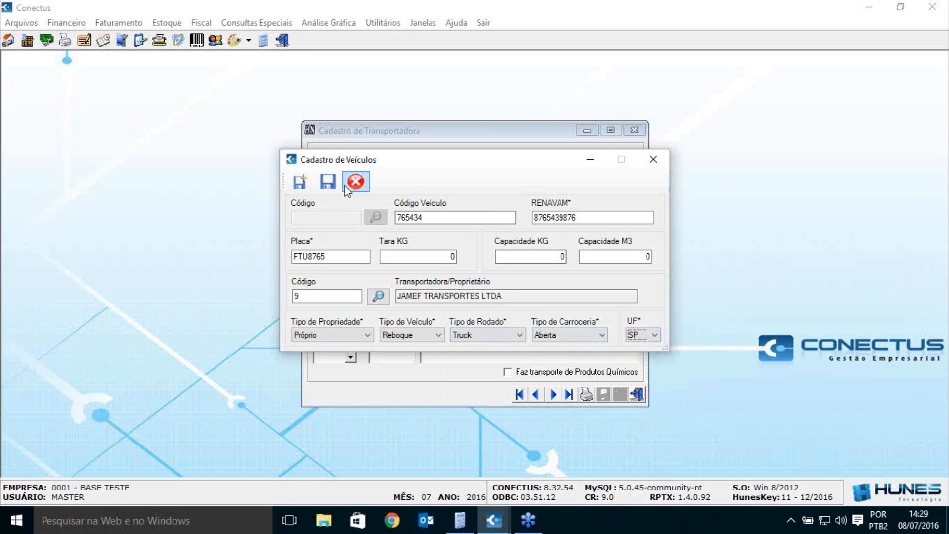
pyautogui.click(329, 183)
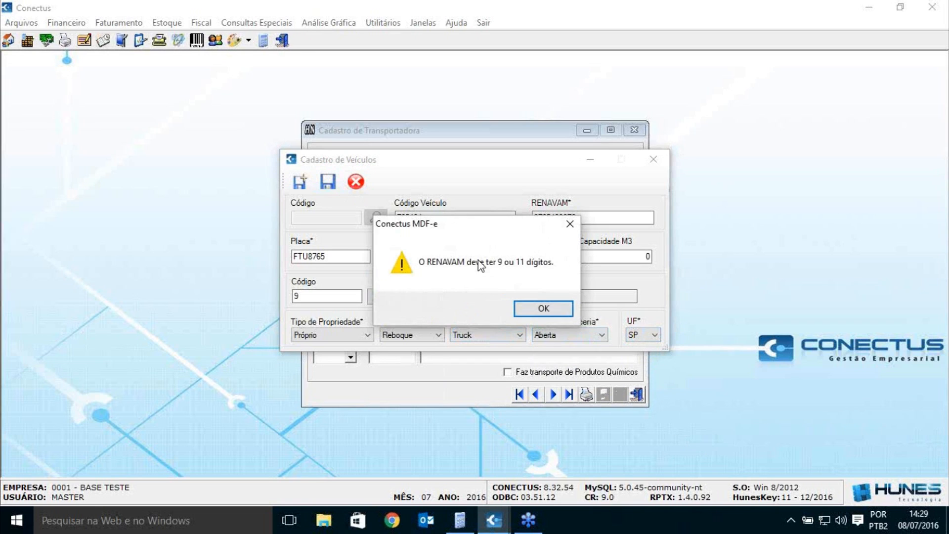
pyautogui.click(543, 309)
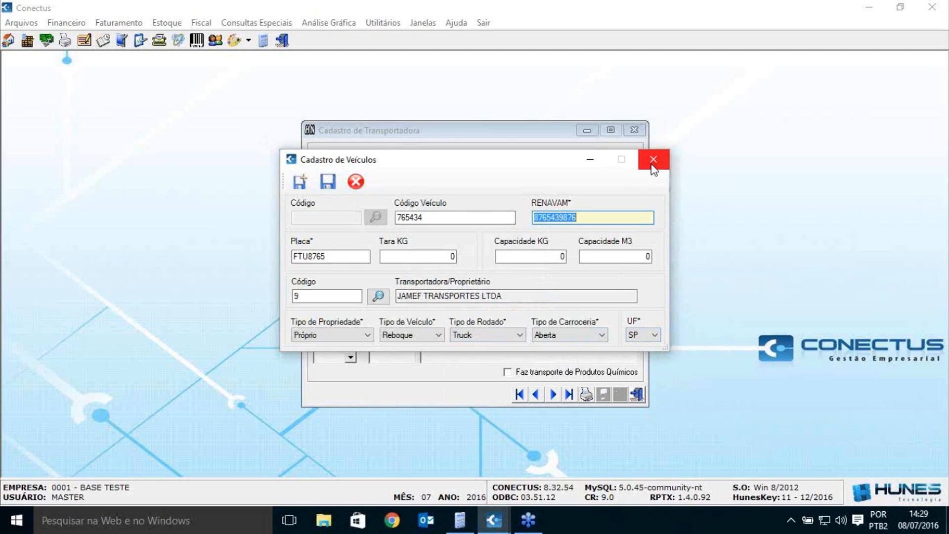
pyautogui.write('1234')
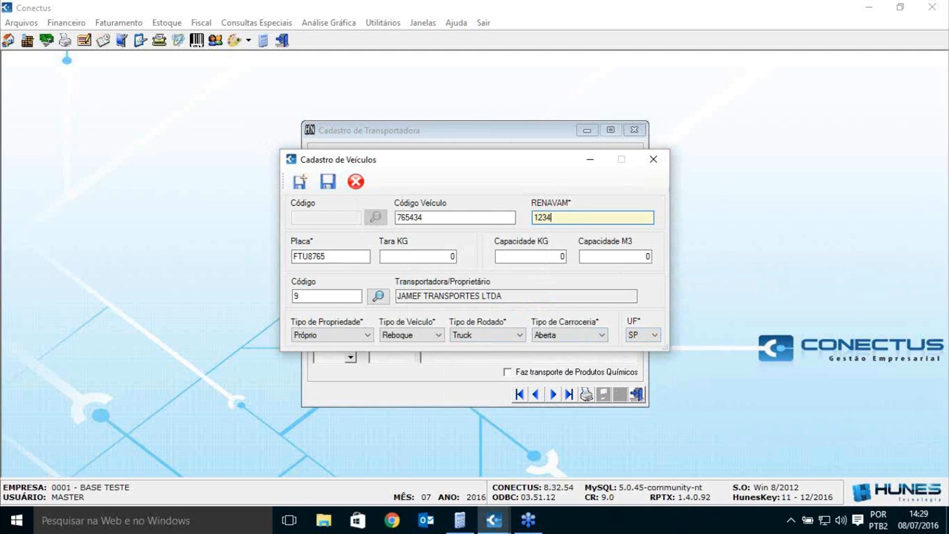
pyautogui.write('56789')
pyautogui.click(327, 183)
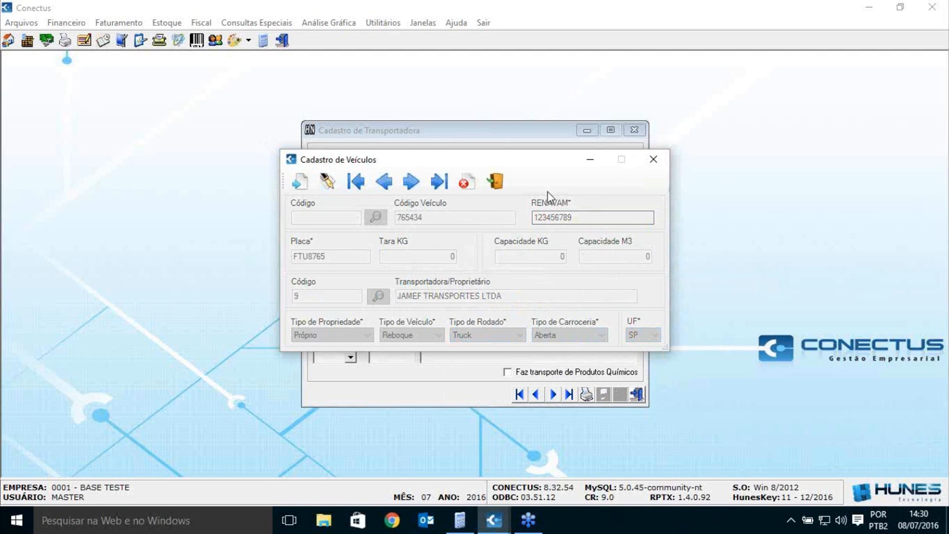
pyautogui.click(943, 197)
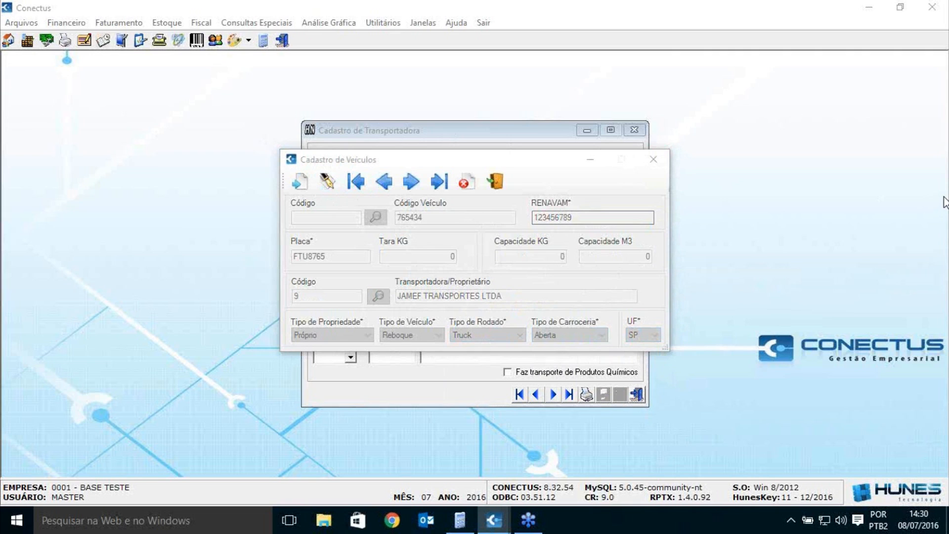
pyautogui.moveTo(539, 169)
pyautogui.mouseDown()
pyautogui.moveTo(548, 164)
pyautogui.moveTo(540, 172)
pyautogui.mouseUp()
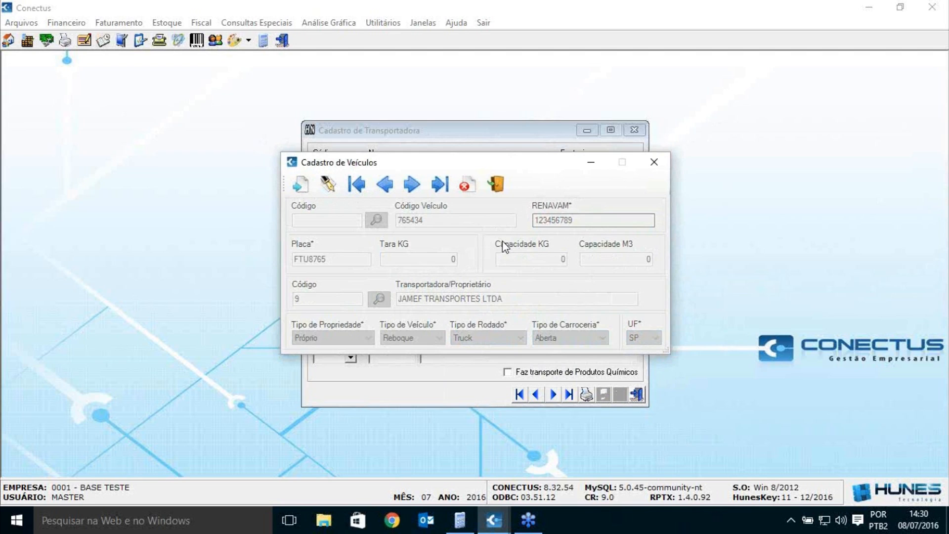
# Step: Close the vehicle and carrier registration windows and open Digitação MDF-e under Faturamento
pyautogui.click(651, 169)
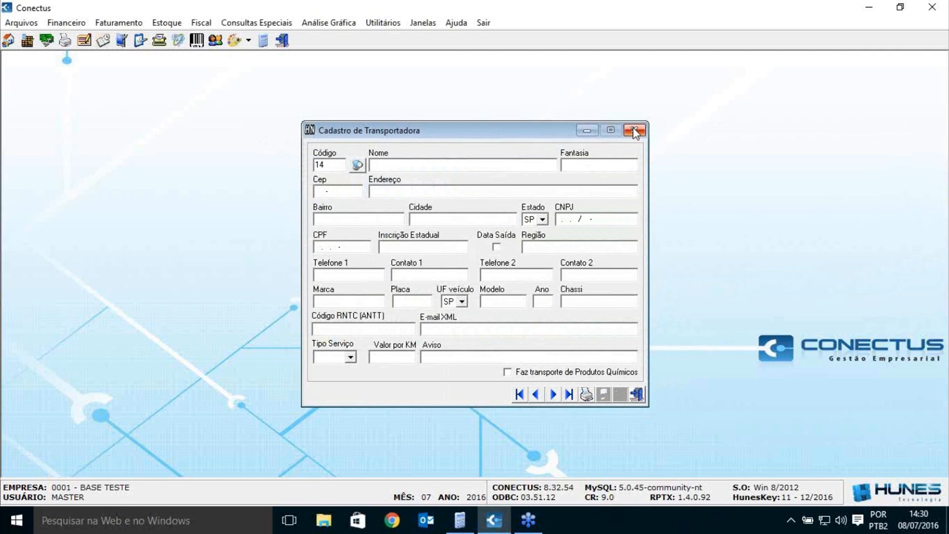
pyautogui.click(634, 130)
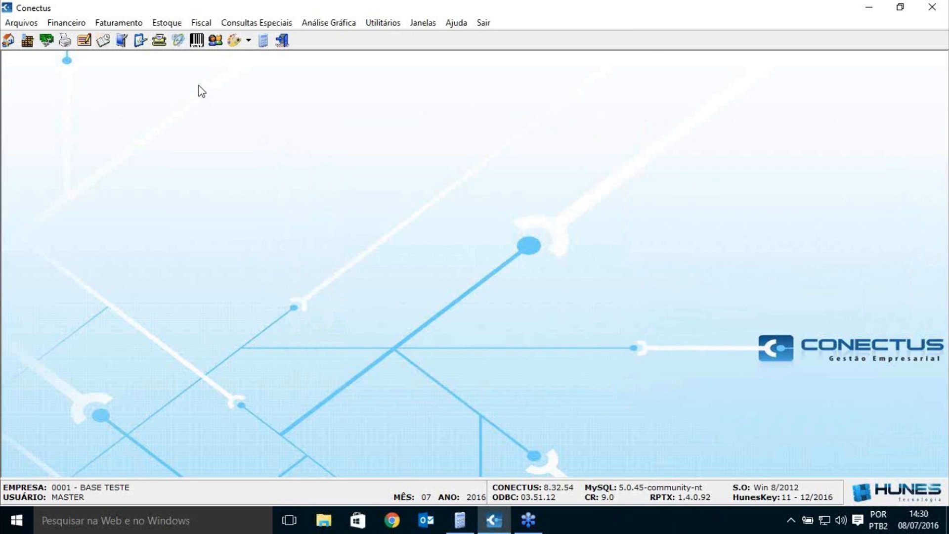
pyautogui.click(126, 24)
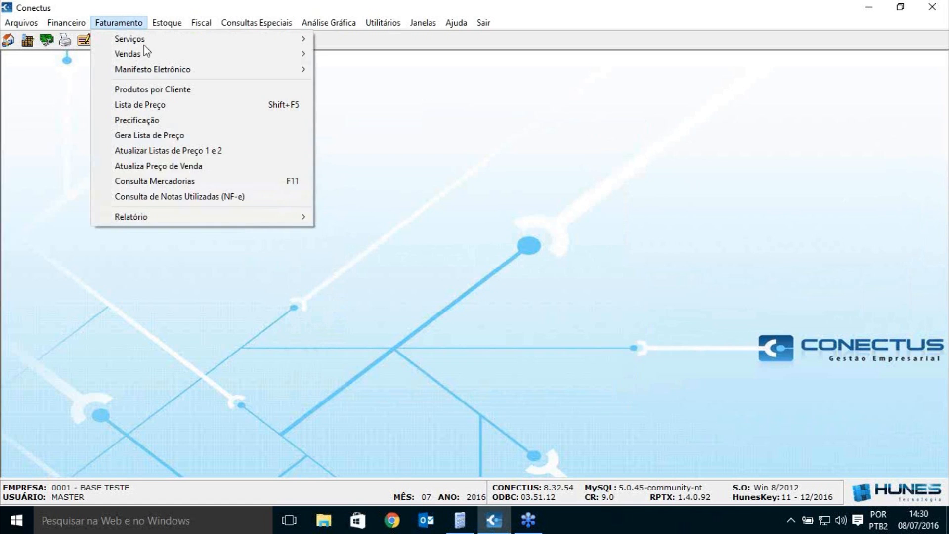
pyautogui.click(352, 73)
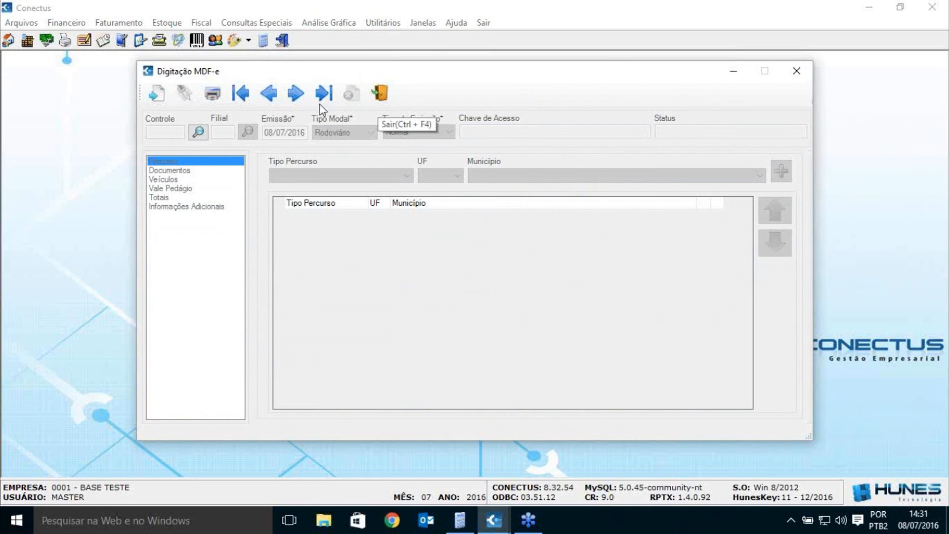
# Step: Create a new MDF-e record for branch 01, keeping issue date 08/07/2016
pyautogui.click(157, 94)
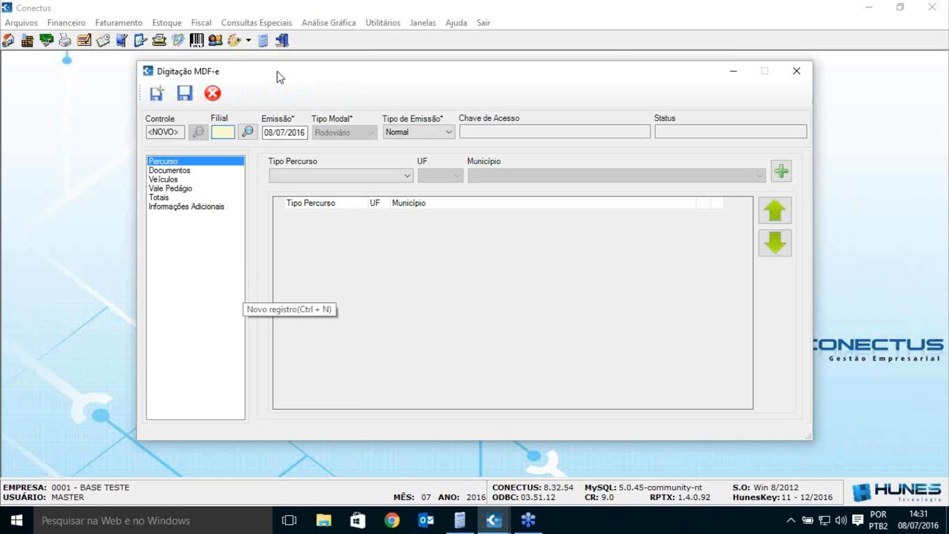
pyautogui.write('01')
pyautogui.press('Tab')
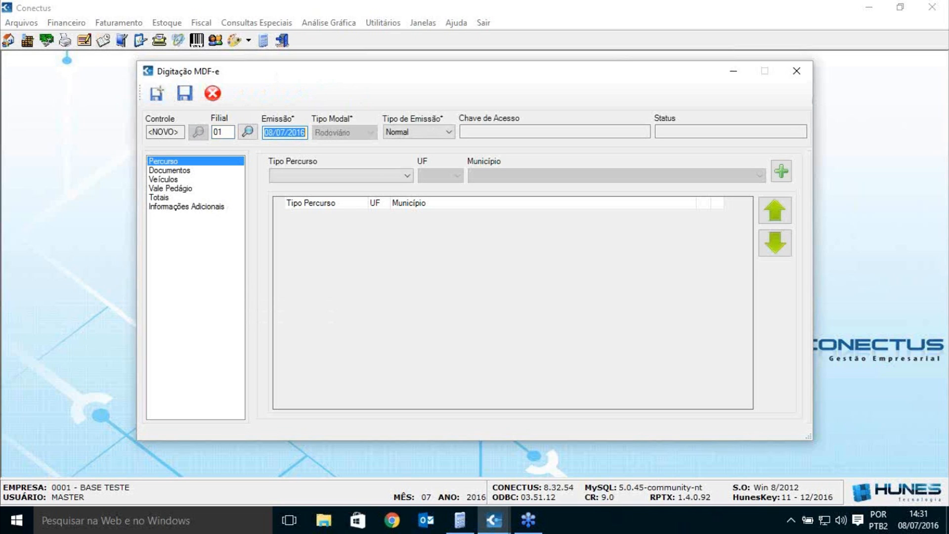
pyautogui.press('Tab')
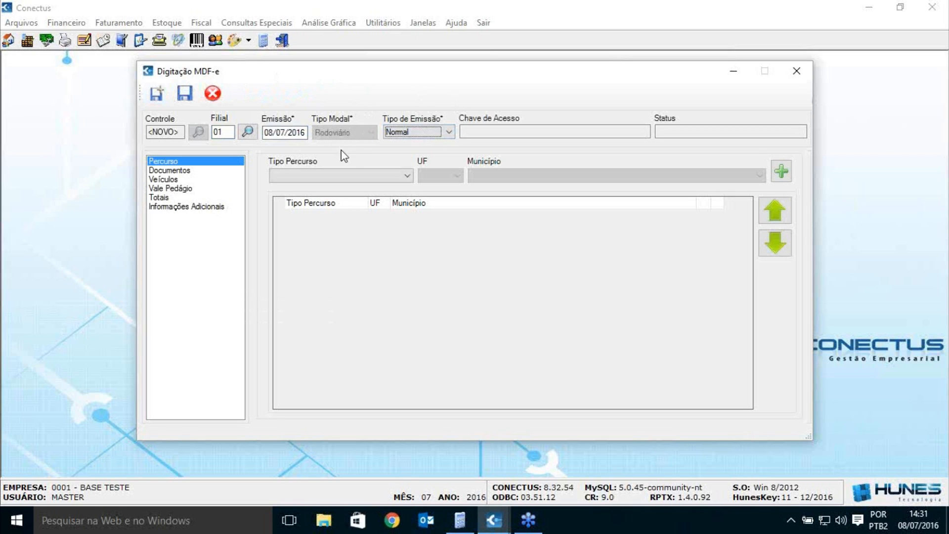
pyautogui.moveTo(330, 73); pyautogui.dragTo(314, 74)
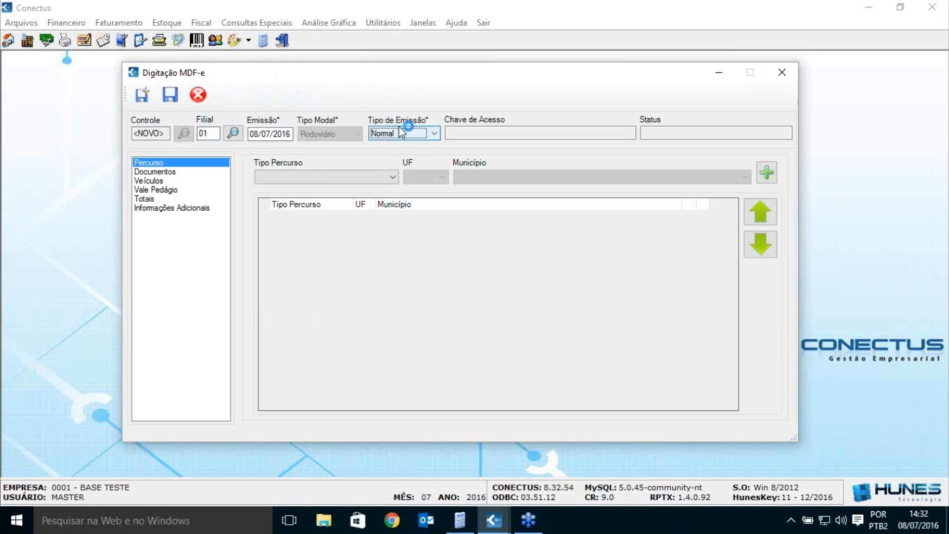
pyautogui.click(426, 133)
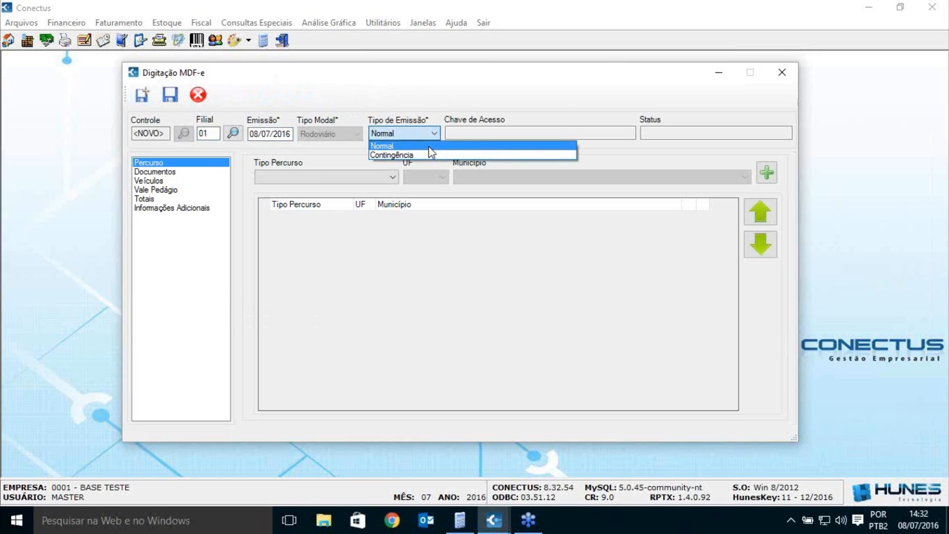
pyautogui.click(429, 95)
pyautogui.click(525, 132)
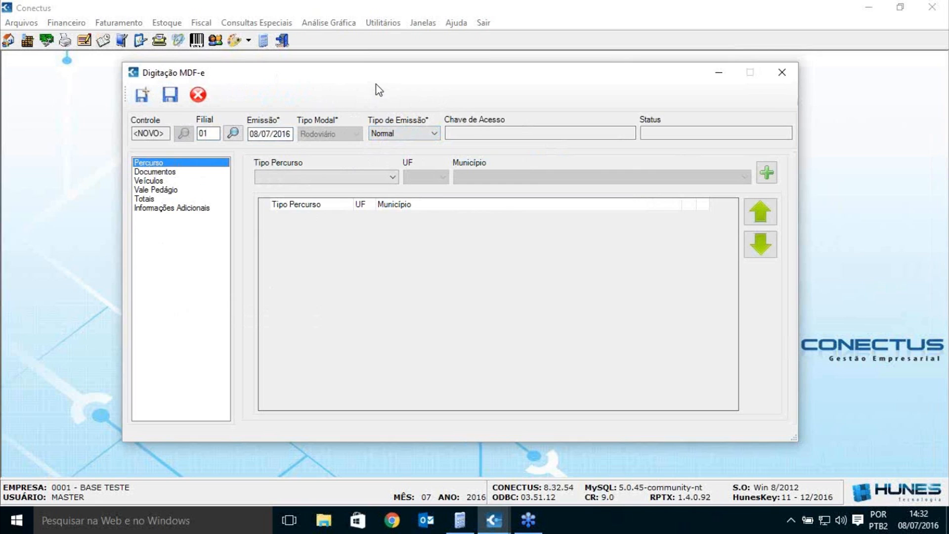
pyautogui.moveTo(371, 82); pyautogui.dragTo(368, 88)
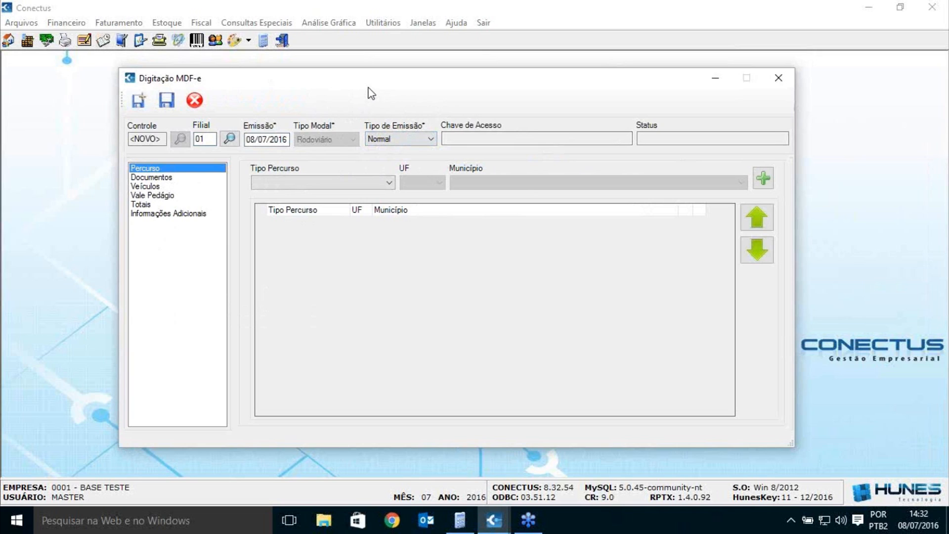
# Step: Set the route stop type to Carregamento and the state to SP
pyautogui.click(336, 184)
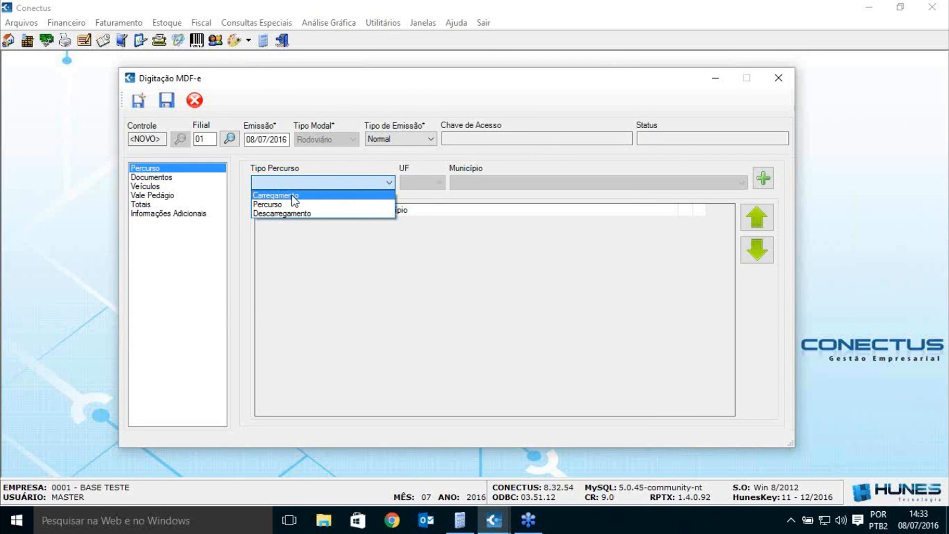
pyautogui.click(295, 195)
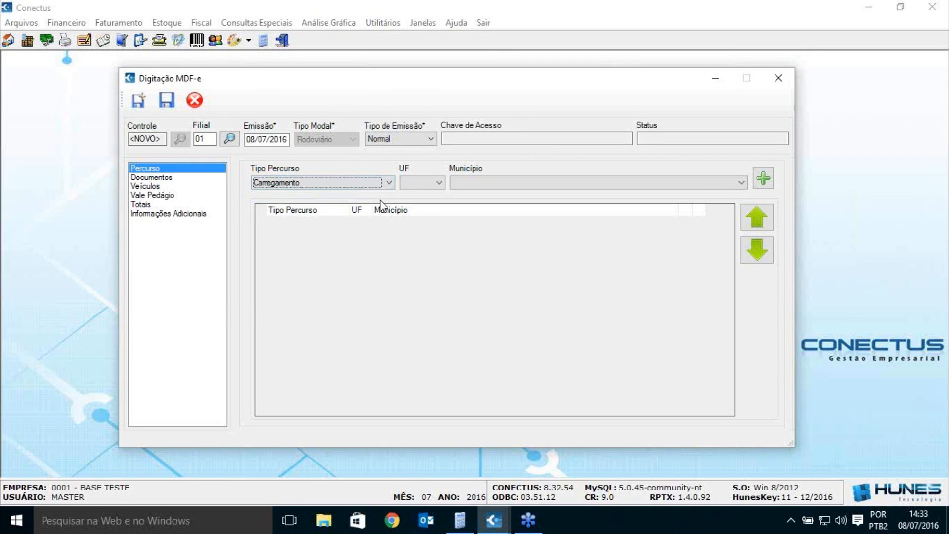
pyautogui.click(421, 184)
pyautogui.scroll(-8, 425, 223)
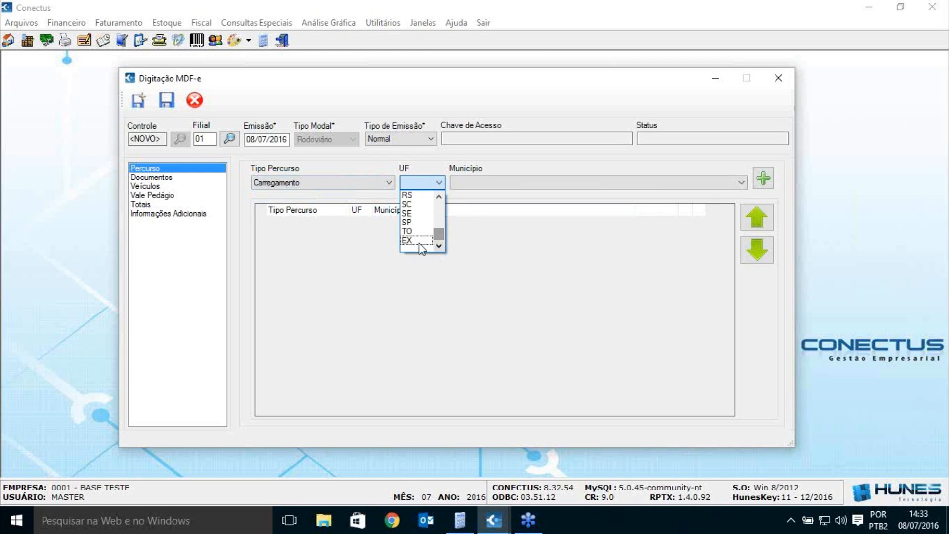
pyautogui.click(412, 226)
# Step: Choose São Paulo as the municipality and add the loading stop to the route list
pyautogui.click(623, 186)
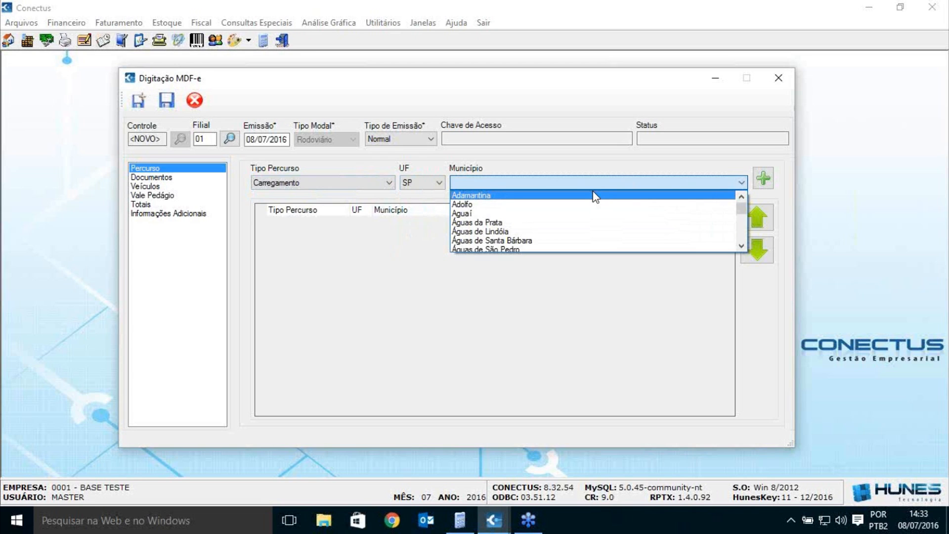
pyautogui.write('são')
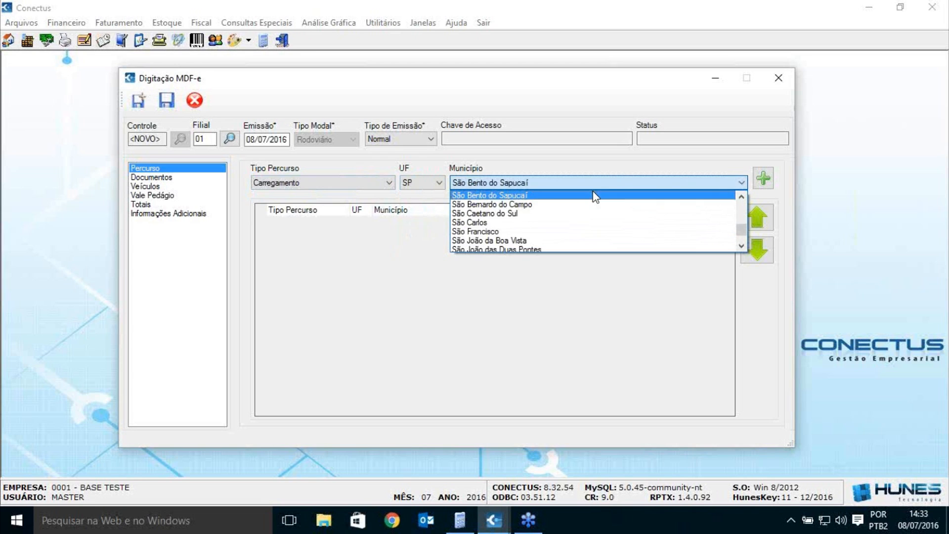
pyautogui.scroll(-2, 598, 232)
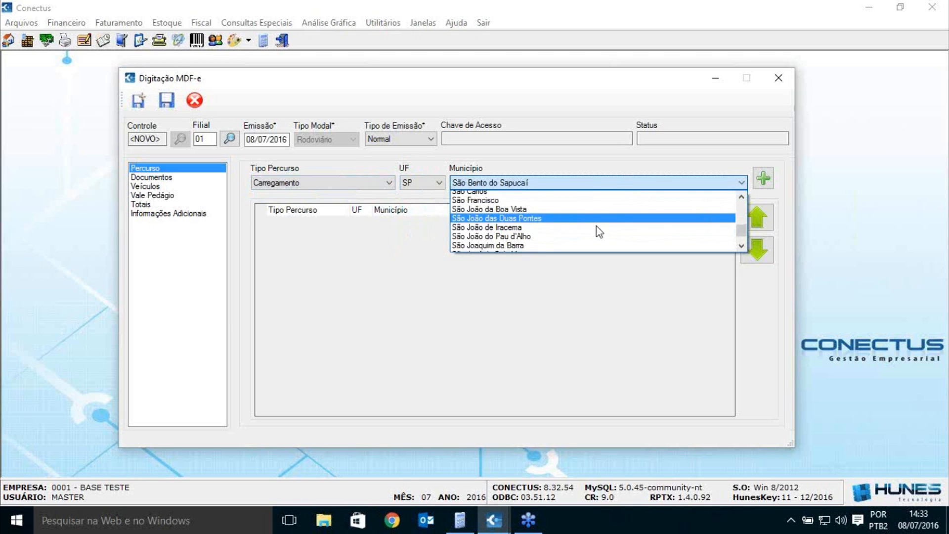
pyautogui.scroll(-5, 599, 228)
pyautogui.scroll(2, 521, 222)
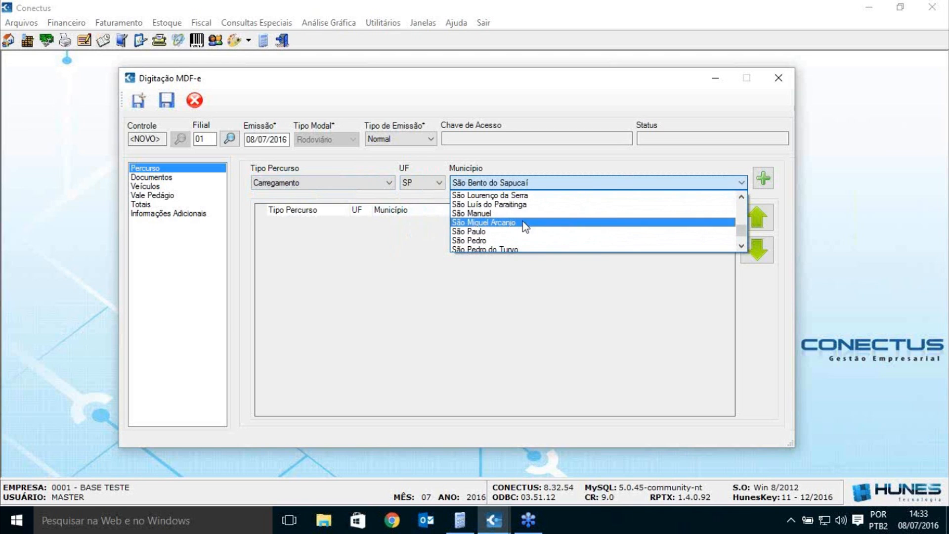
pyautogui.click(502, 232)
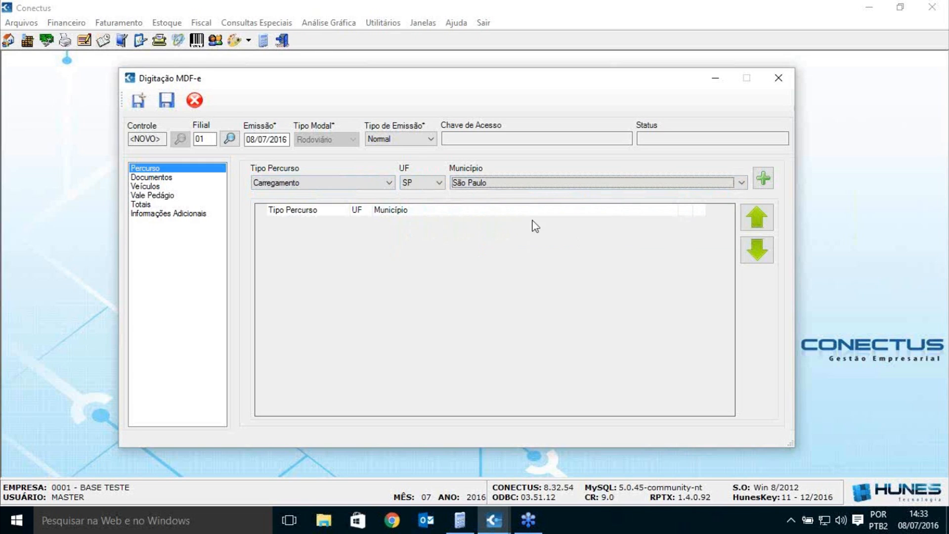
pyautogui.click(763, 180)
pyautogui.click(764, 180)
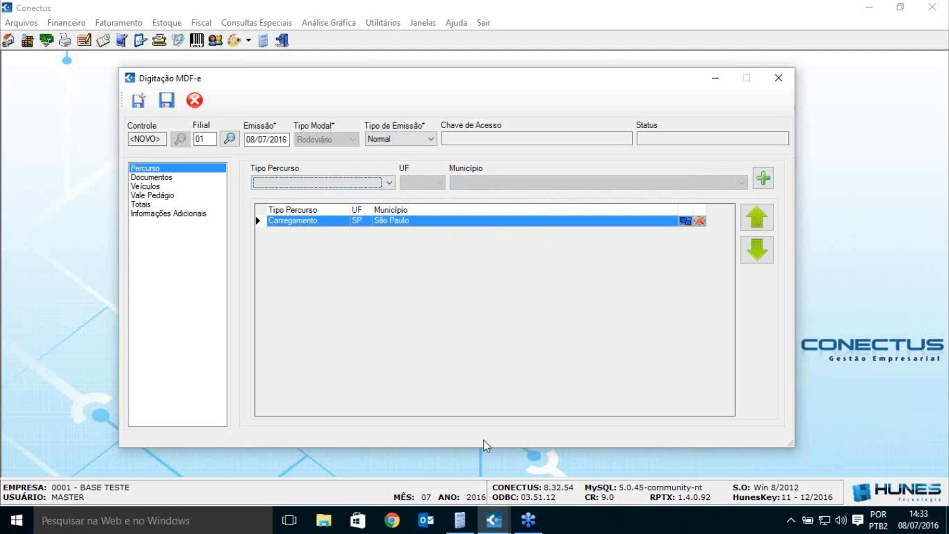
# Step: Add a Percurso route stop with state SP to the route list
pyautogui.click(355, 183)
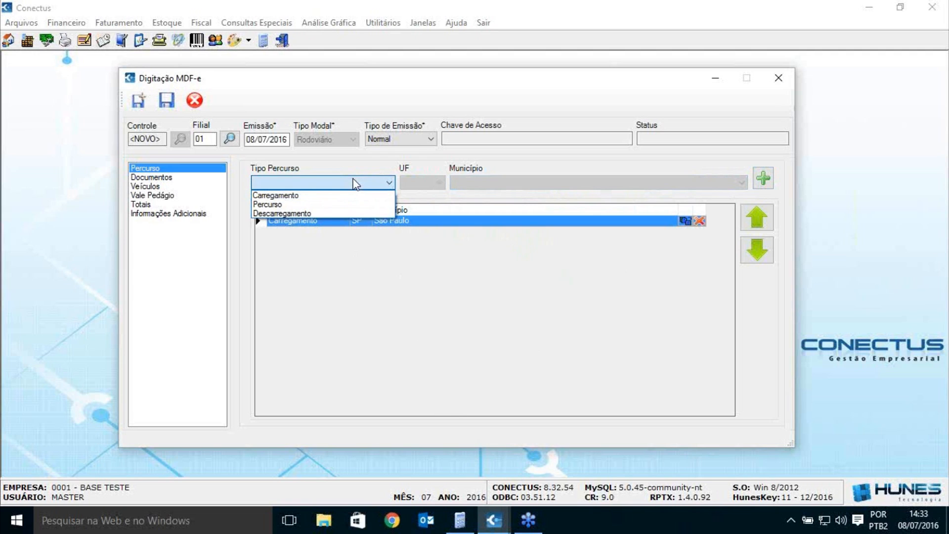
pyautogui.click(279, 204)
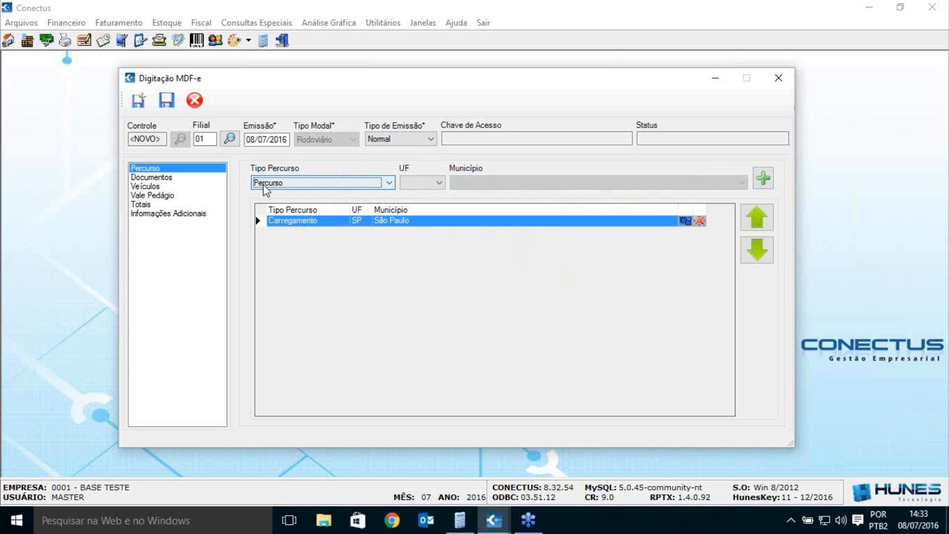
pyautogui.click(439, 184)
pyautogui.moveTo(441, 216); pyautogui.dragTo(443, 243)
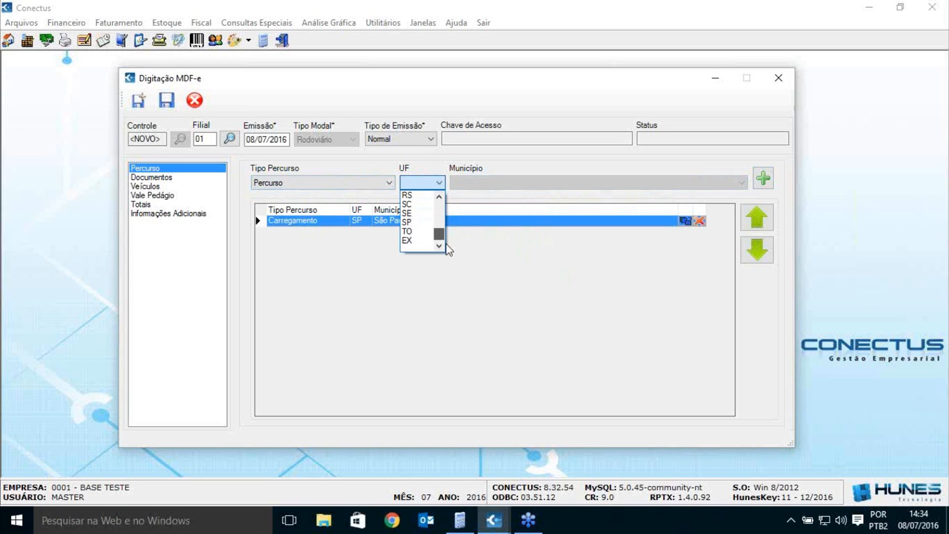
pyautogui.click(425, 228)
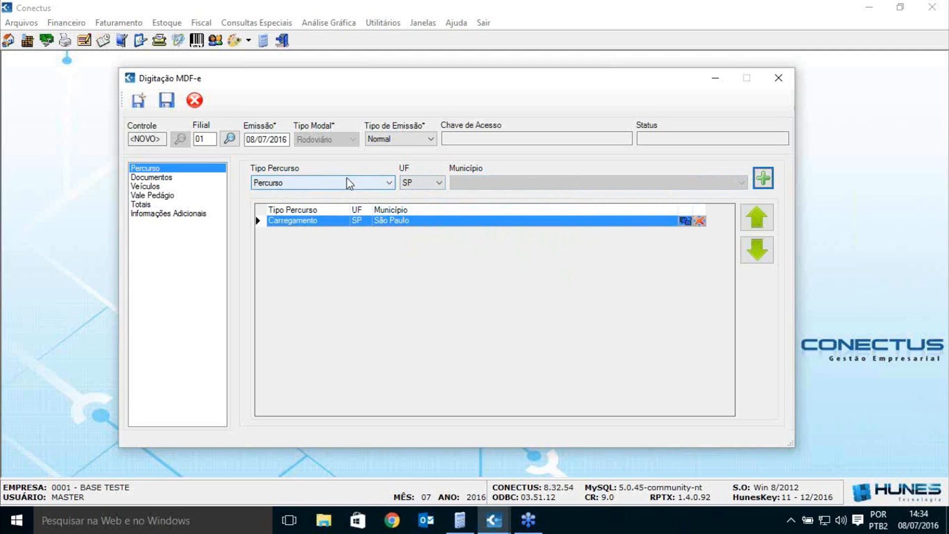
pyautogui.click(763, 178)
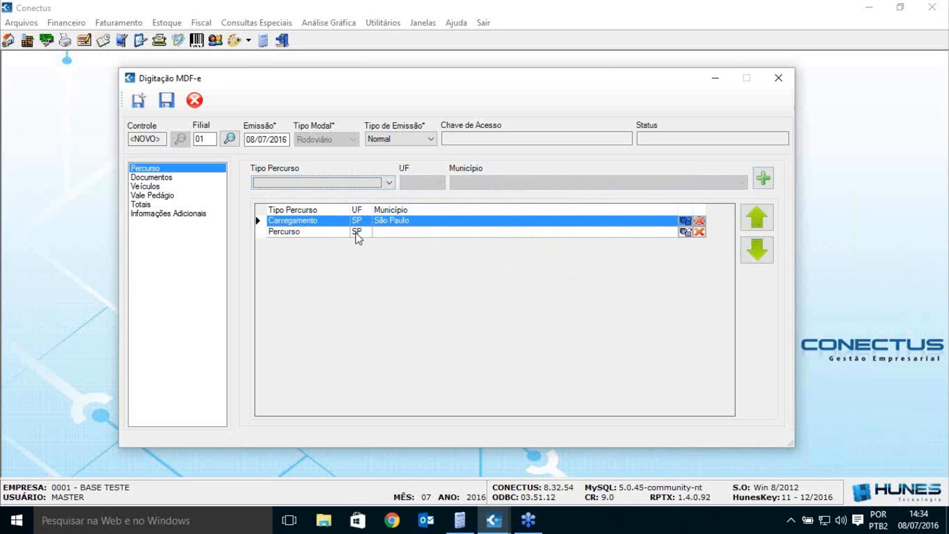
# Step: Edit the Percurso row, changing its state from SP to MG
pyautogui.click(322, 232)
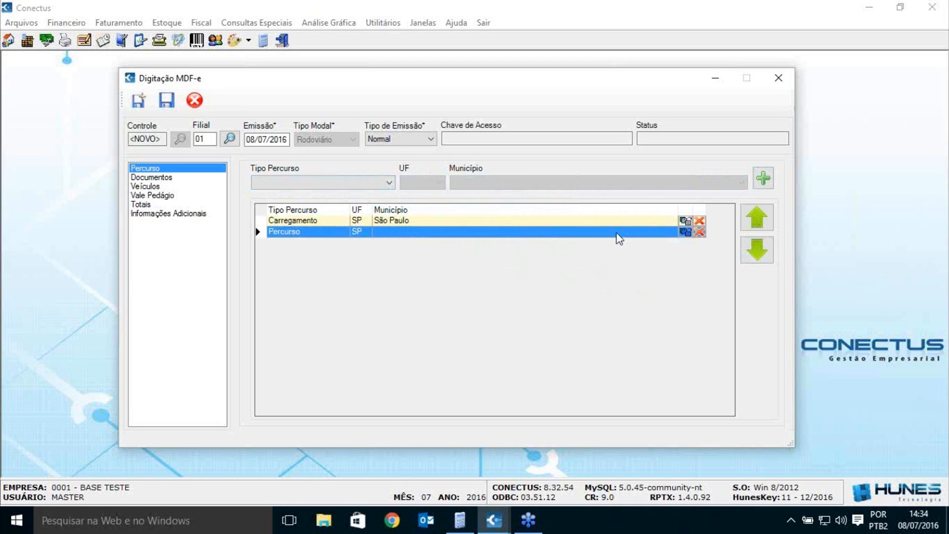
pyautogui.click(684, 232)
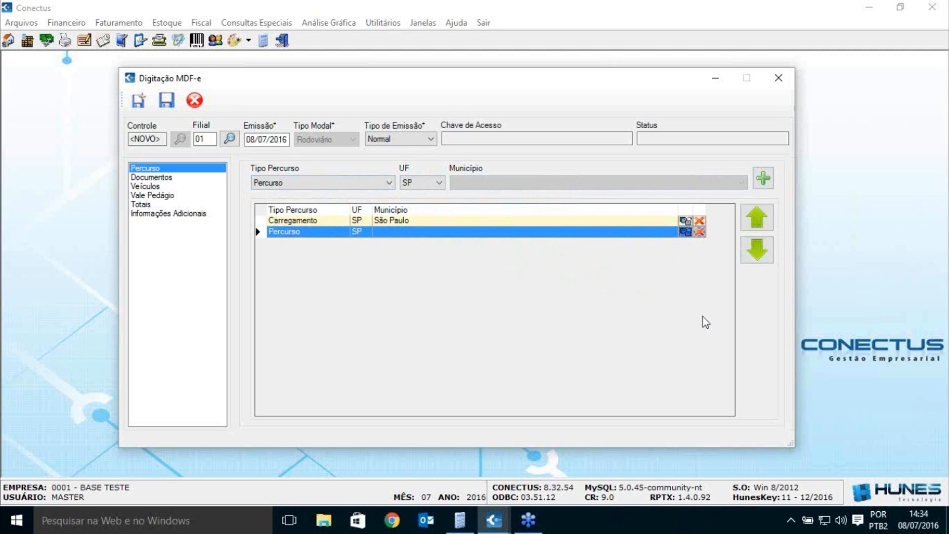
pyautogui.click(438, 183)
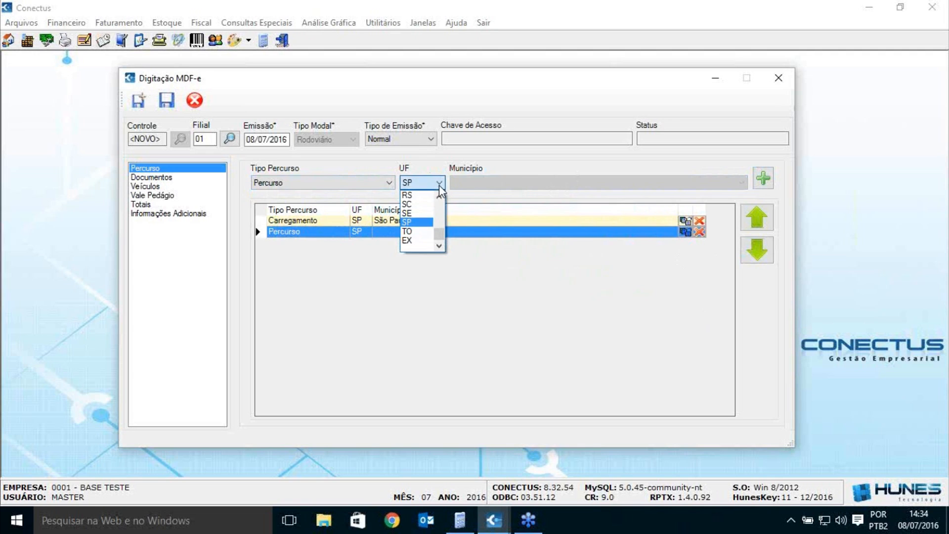
pyautogui.click(687, 226)
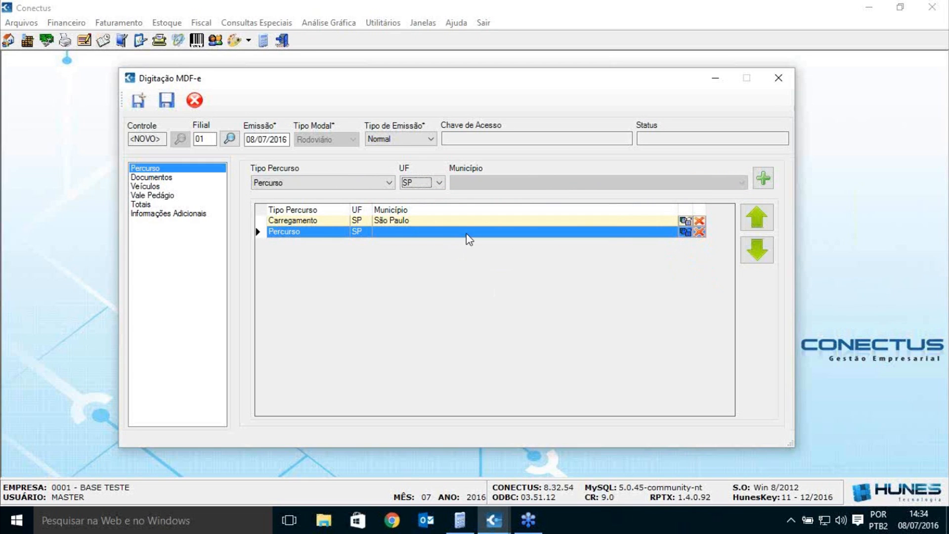
pyautogui.click(686, 232)
pyautogui.click(438, 183)
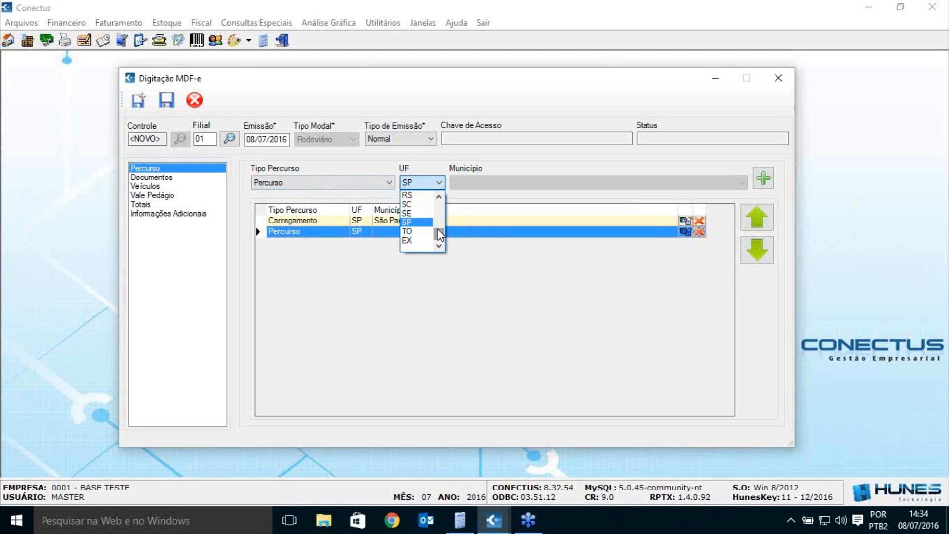
pyautogui.click(438, 196)
pyautogui.click(441, 194)
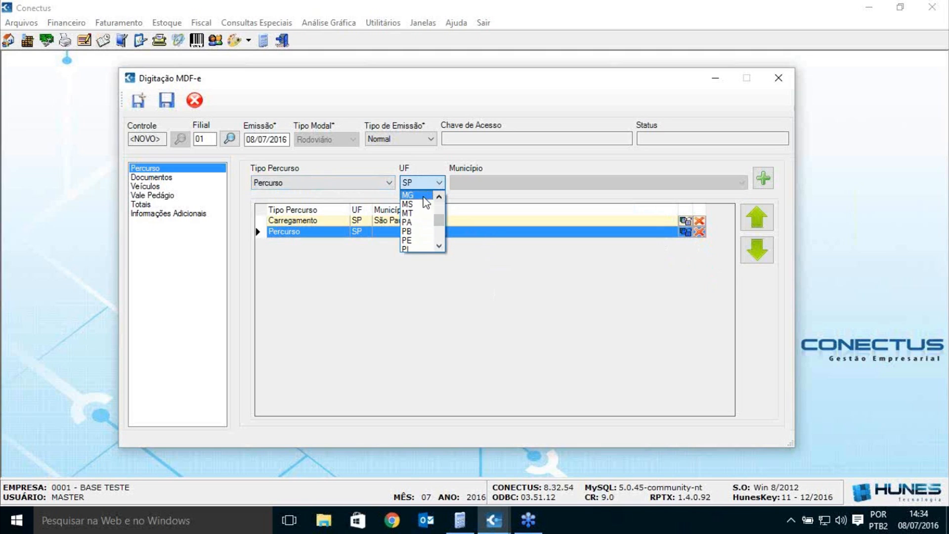
pyautogui.click(420, 198)
pyautogui.click(763, 179)
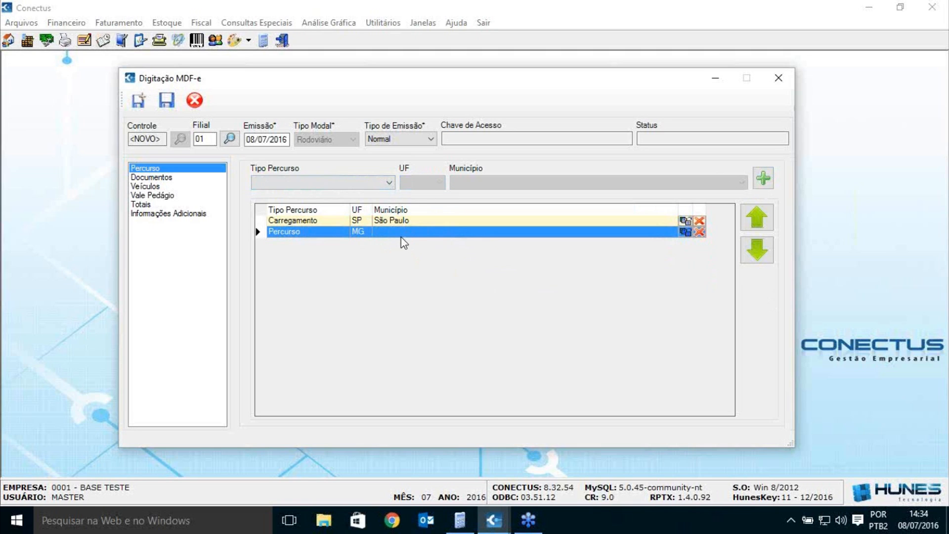
# Step: Set the route stop type to Descarregamento and the state to RJ
pyautogui.click(389, 182)
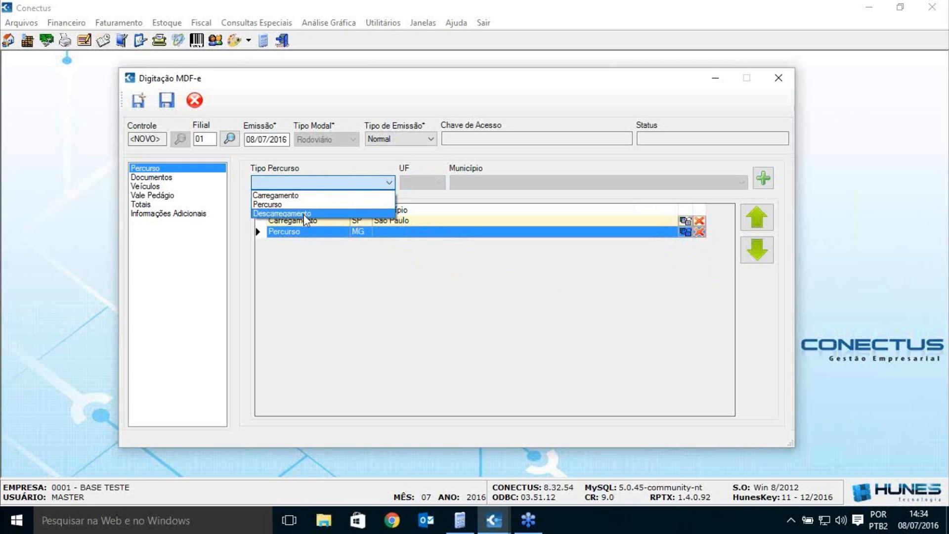
pyautogui.click(304, 214)
pyautogui.click(438, 184)
pyautogui.scroll(-8, 440, 197)
pyautogui.scroll(2, 440, 200)
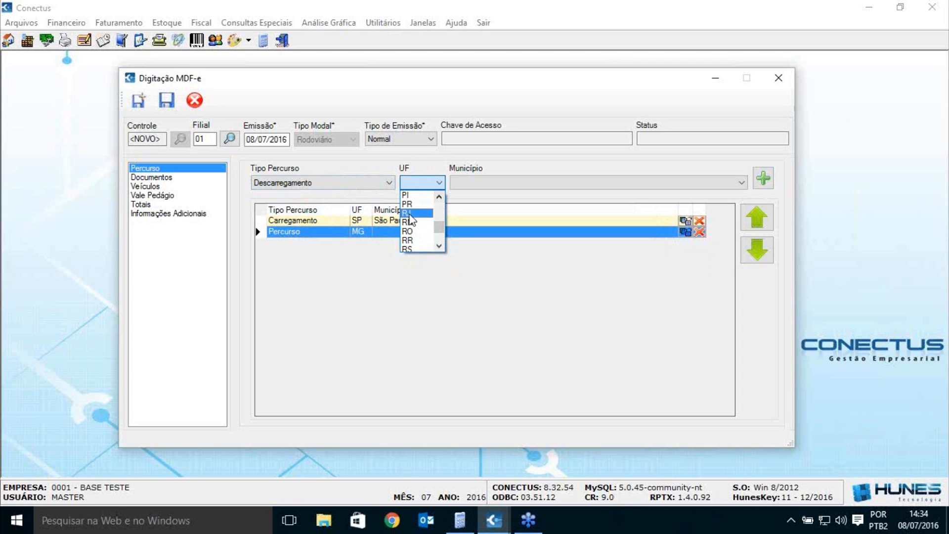
pyautogui.click(408, 216)
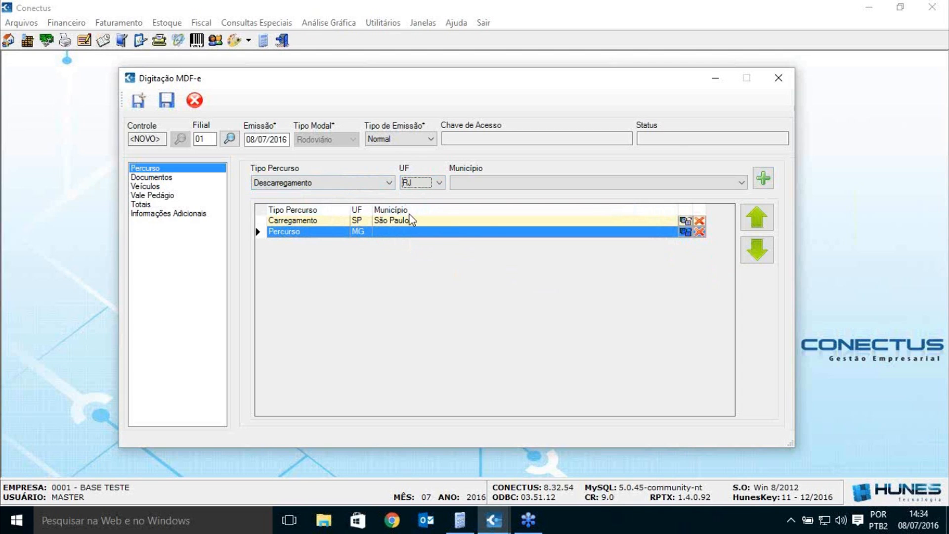
# Step: Choose Rio de Janeiro as the municipality, add the unloading stop, and open Documentos
pyautogui.click(567, 189)
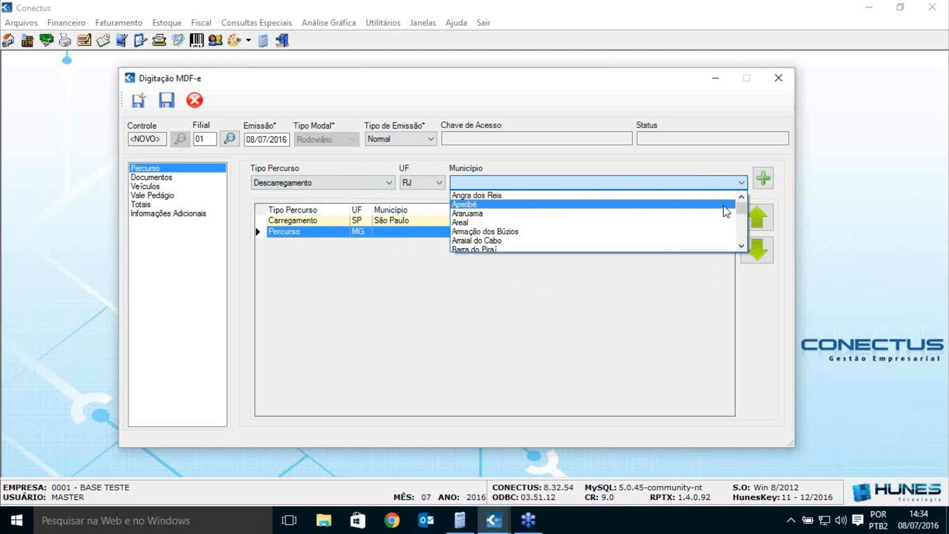
pyautogui.moveTo(741, 209); pyautogui.dragTo(699, 178)
pyautogui.click(699, 179)
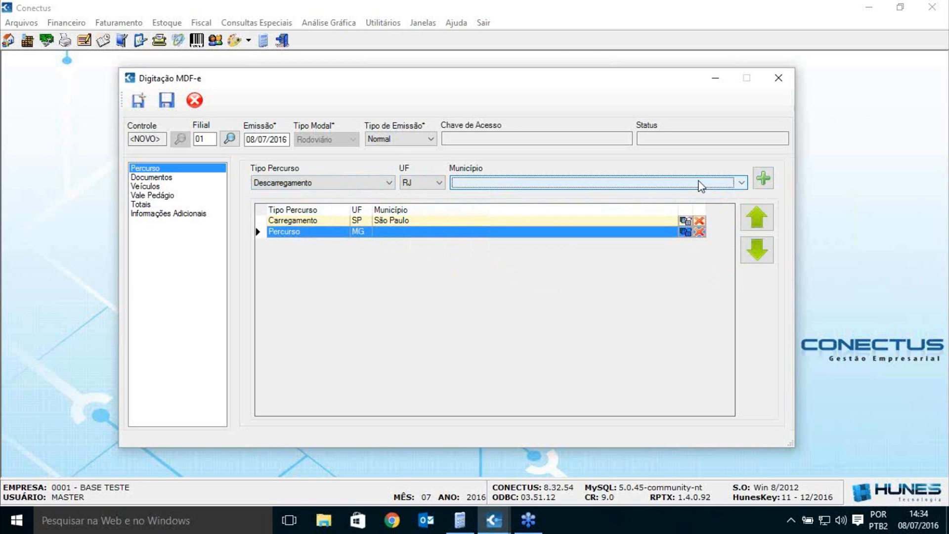
pyautogui.write('ri')
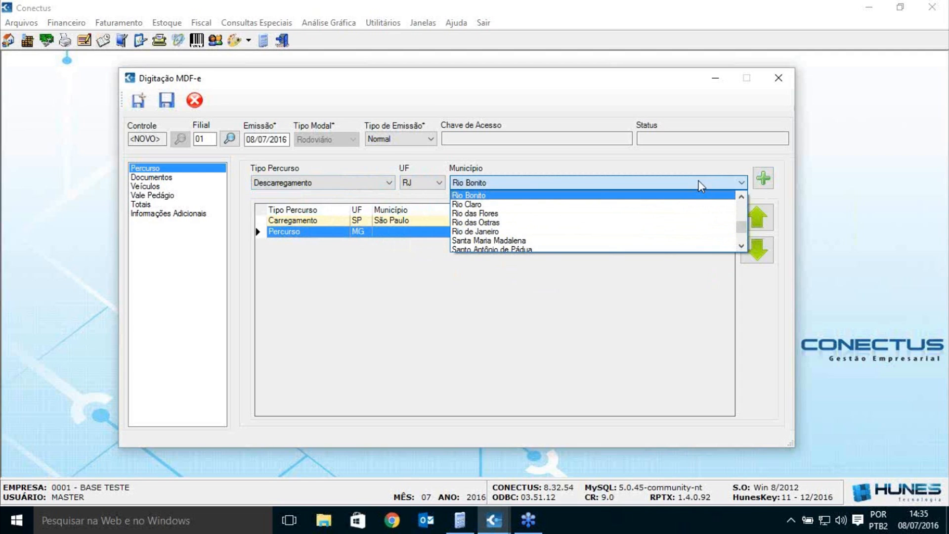
pyautogui.click(499, 231)
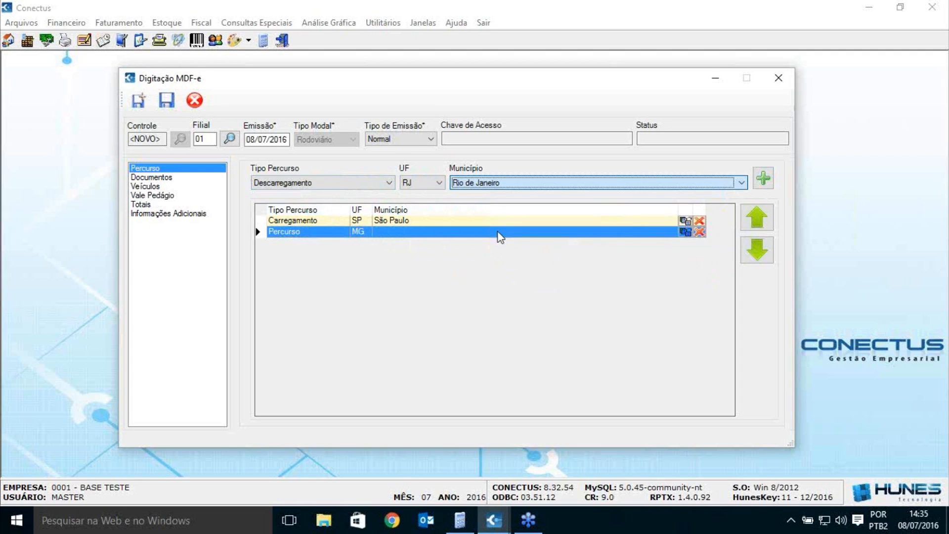
pyautogui.click(763, 178)
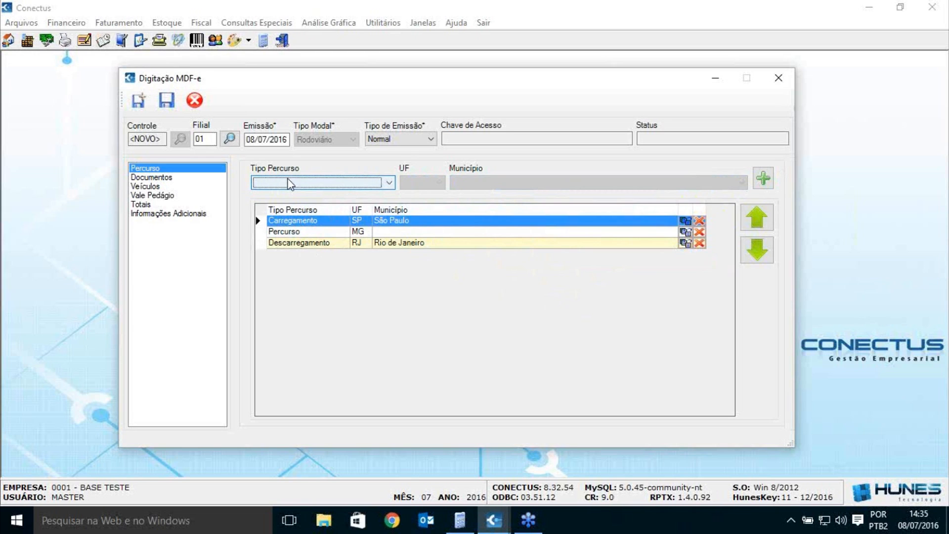
pyautogui.click(168, 179)
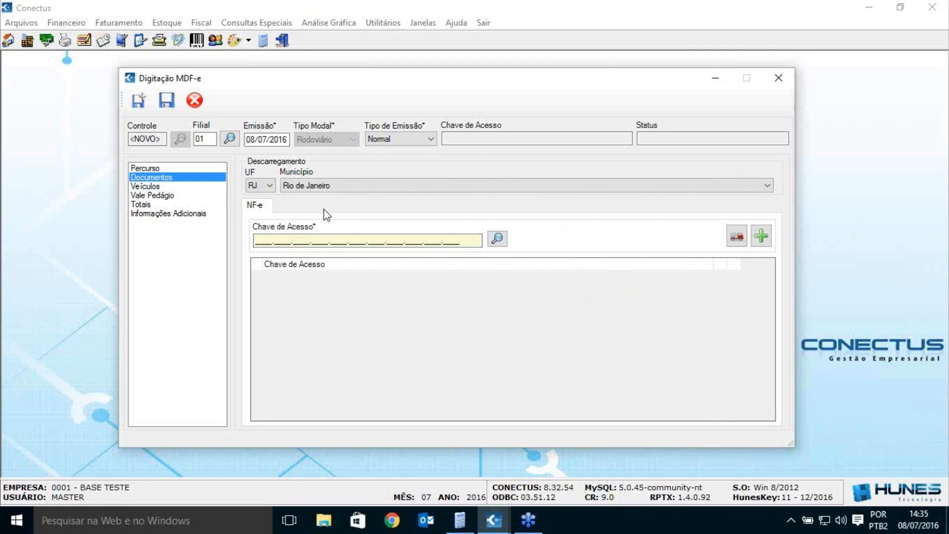
# Step: Pick NF-e 109 in the NF-e search and add its access key to the documents list
pyautogui.click(496, 239)
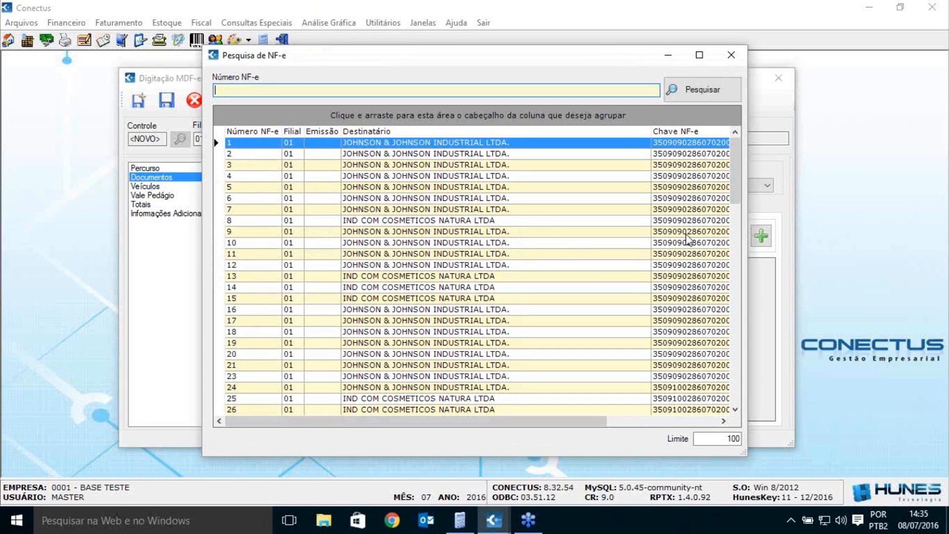
pyautogui.moveTo(735, 183); pyautogui.dragTo(764, 409)
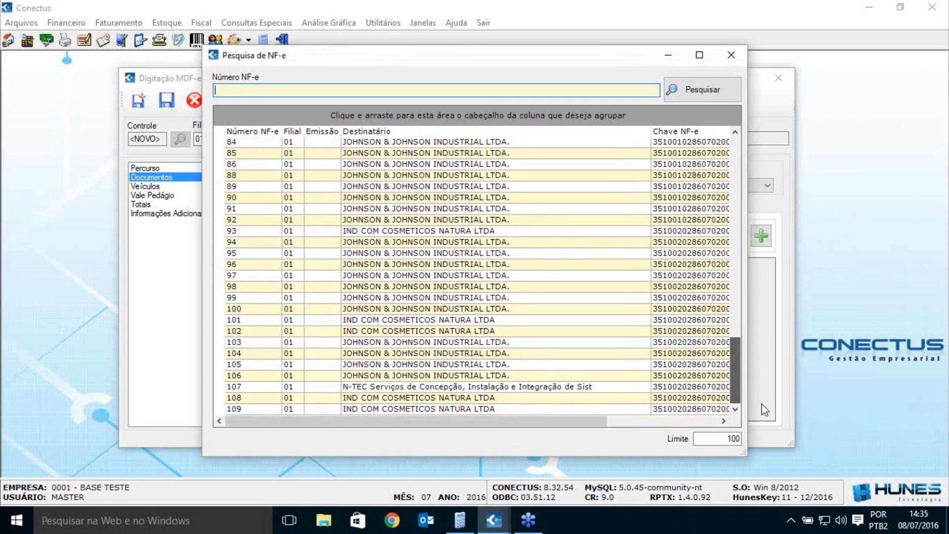
pyautogui.doubleClick(445, 408)
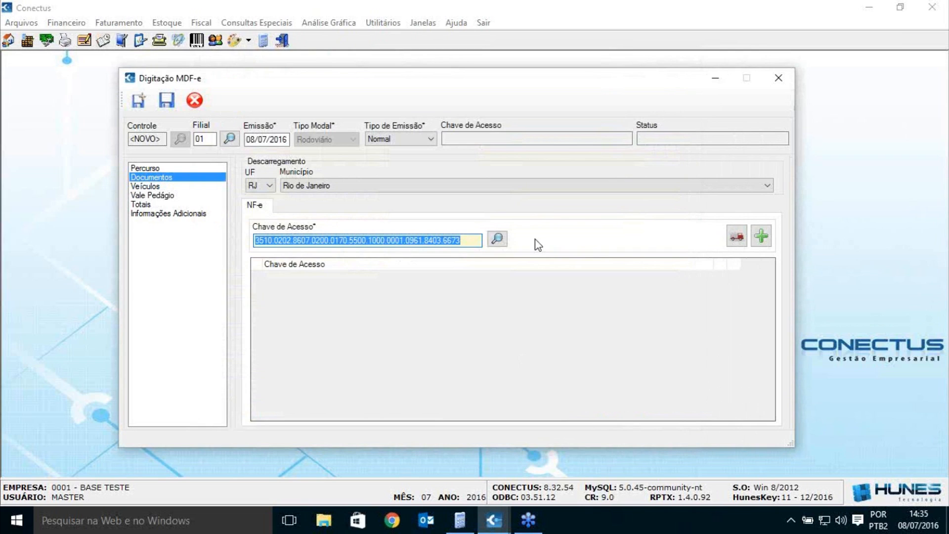
pyautogui.click(766, 242)
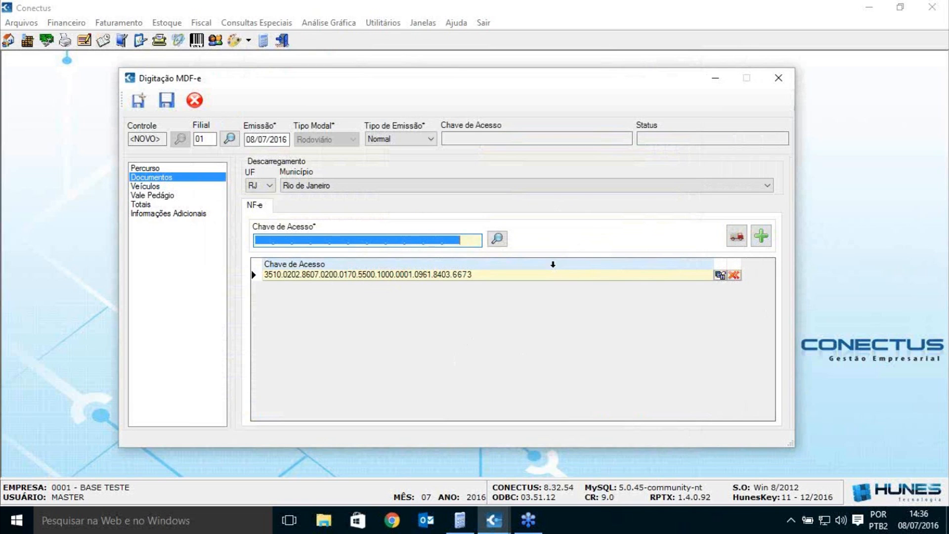
# Step: Select the last NATURA NF-e, view its transport units, and close them without adding any
pyautogui.click(741, 241)
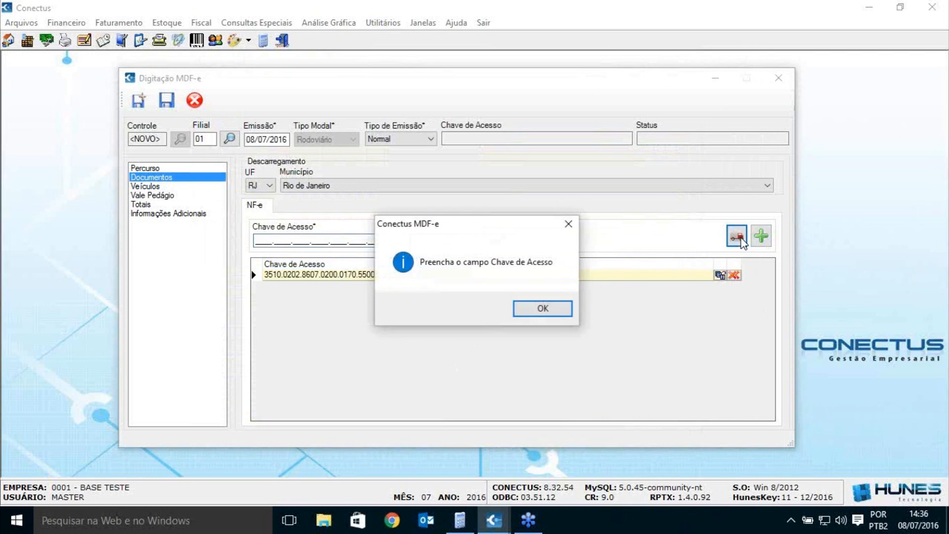
pyautogui.click(540, 308)
pyautogui.click(533, 309)
pyautogui.click(497, 239)
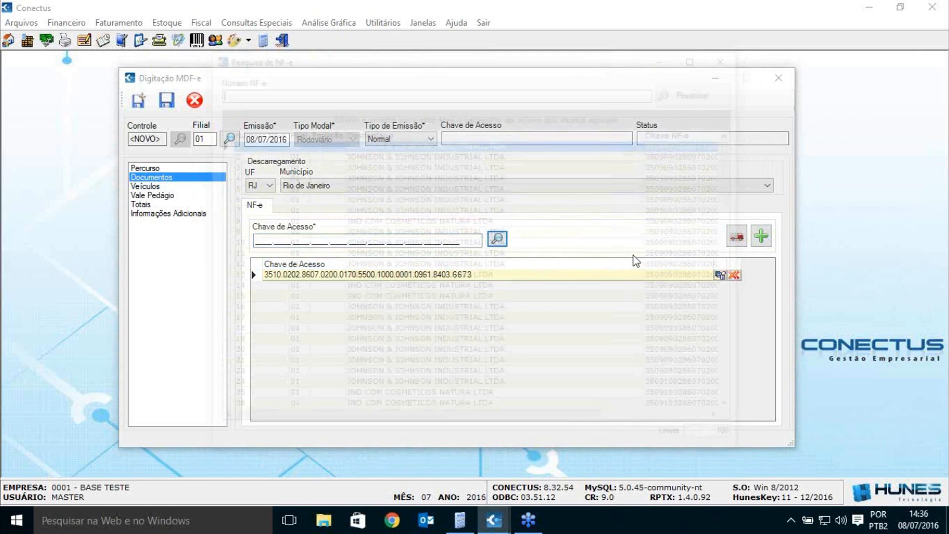
pyautogui.moveTo(726, 188); pyautogui.dragTo(736, 405)
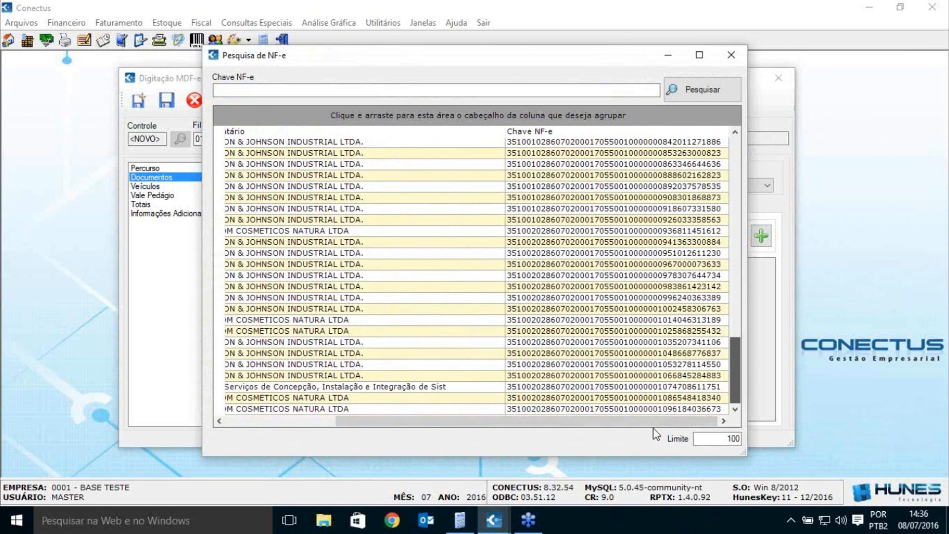
pyautogui.doubleClick(478, 397)
pyautogui.click(743, 240)
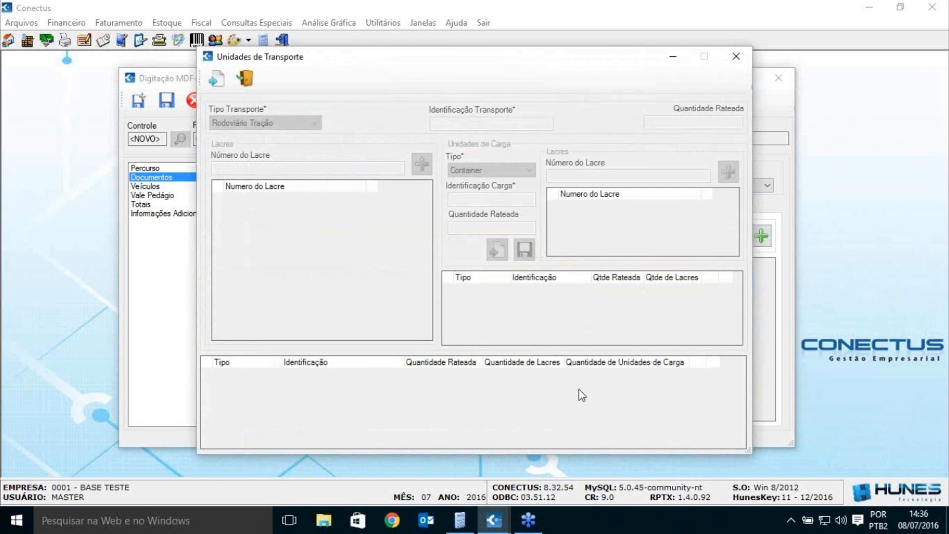
pyautogui.click(222, 81)
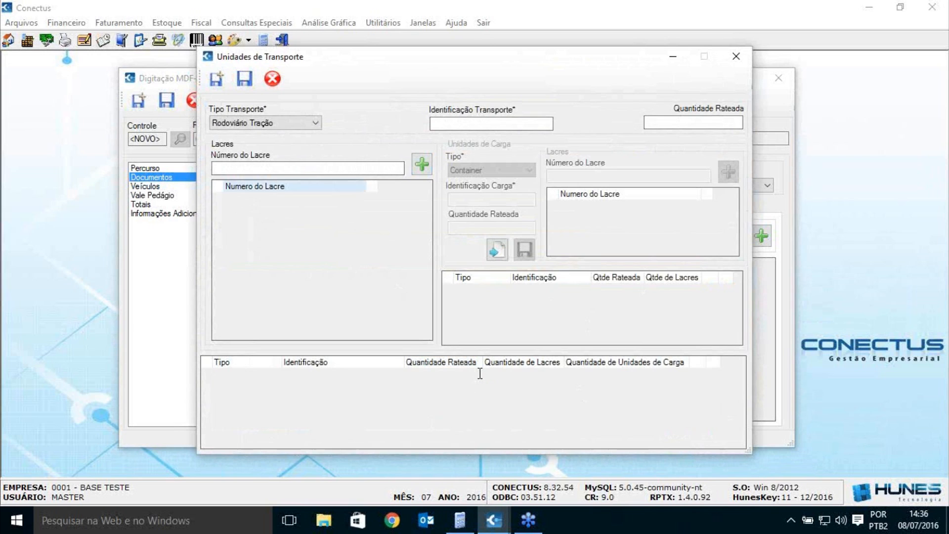
pyautogui.click(740, 58)
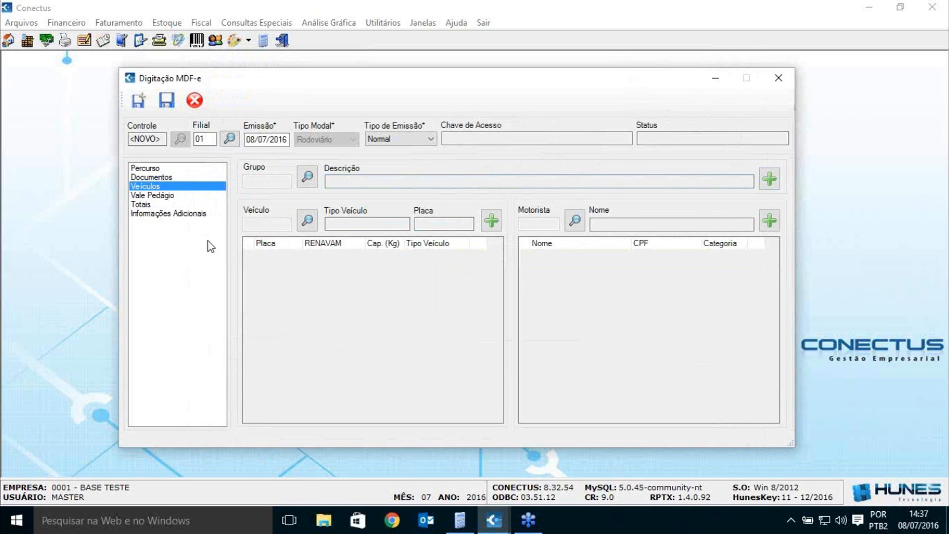
pyautogui.click(306, 178)
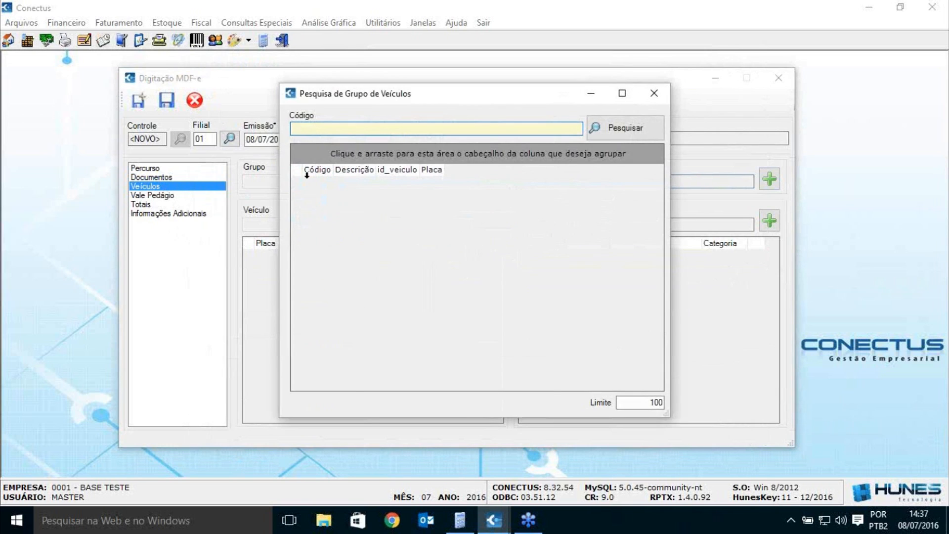
pyautogui.click(651, 94)
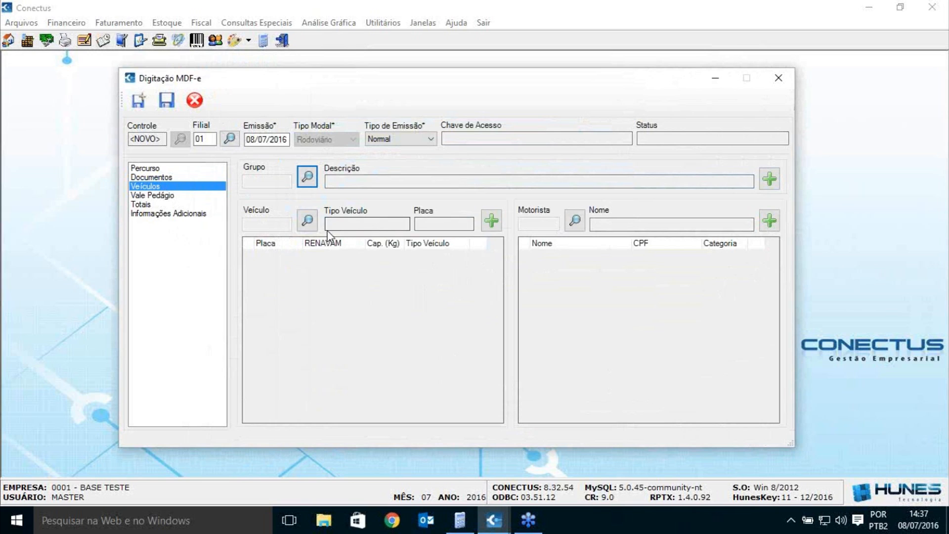
pyautogui.click(307, 222)
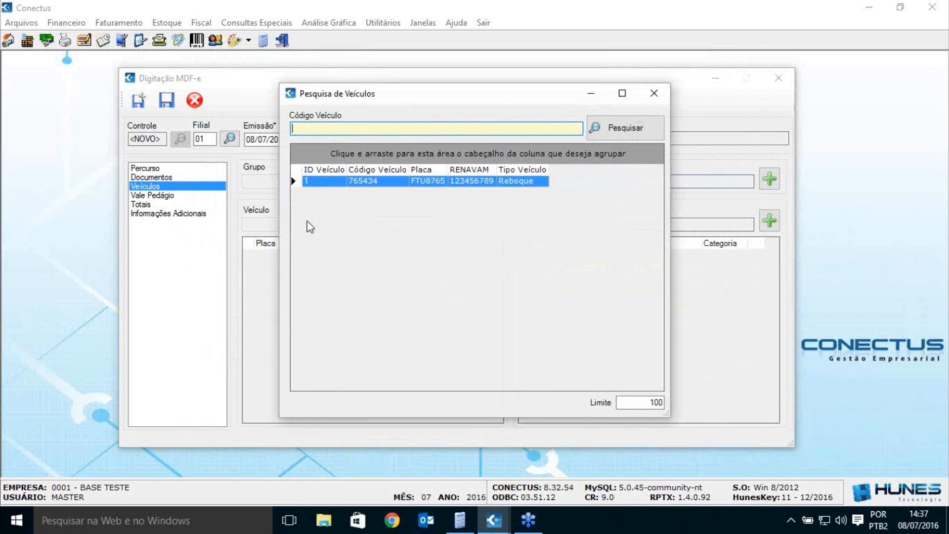
pyautogui.doubleClick(364, 181)
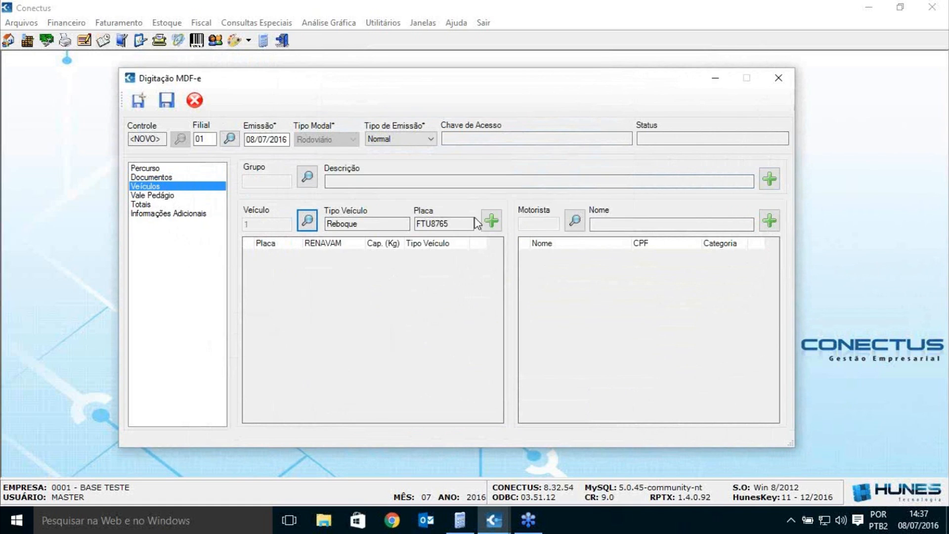
pyautogui.click(491, 220)
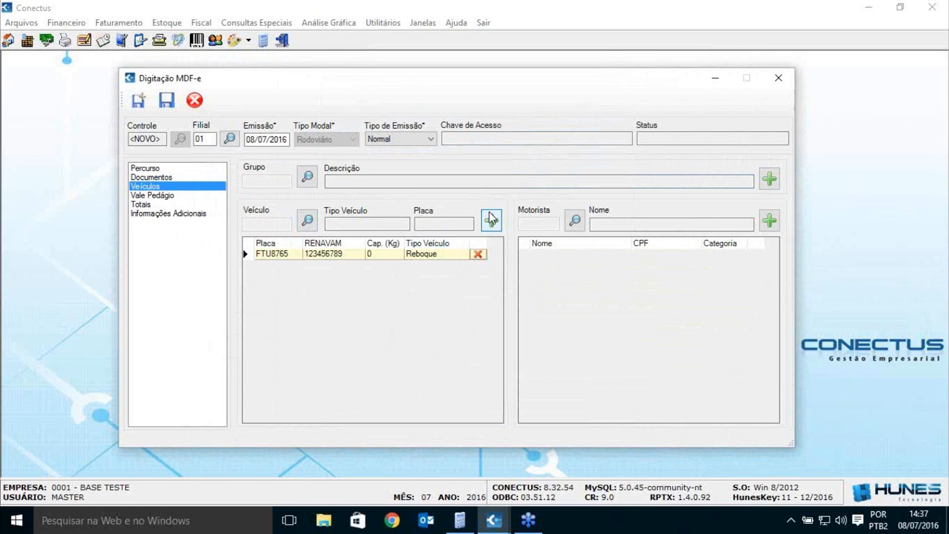
# Step: Add the only registered driver to the driver list and switch to Vale Pedágio
pyautogui.click(573, 221)
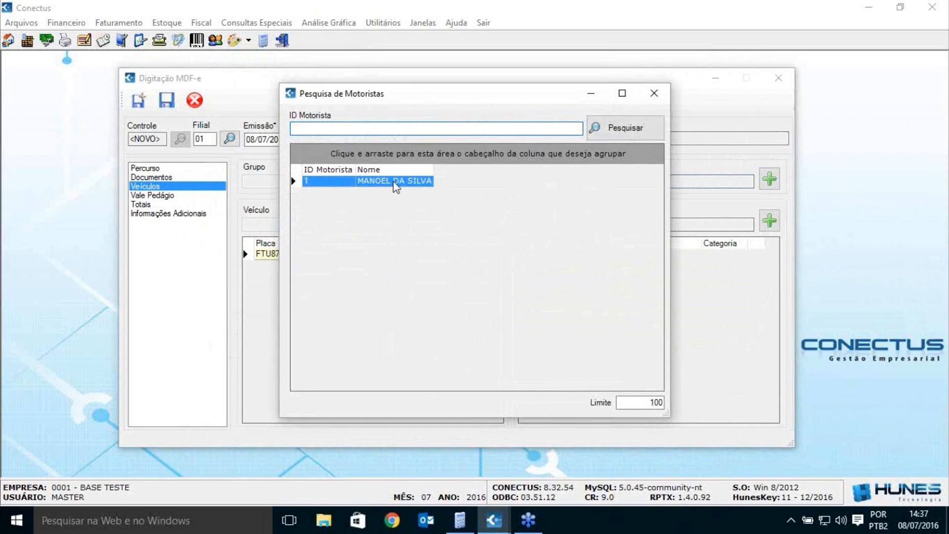
pyautogui.doubleClick(395, 183)
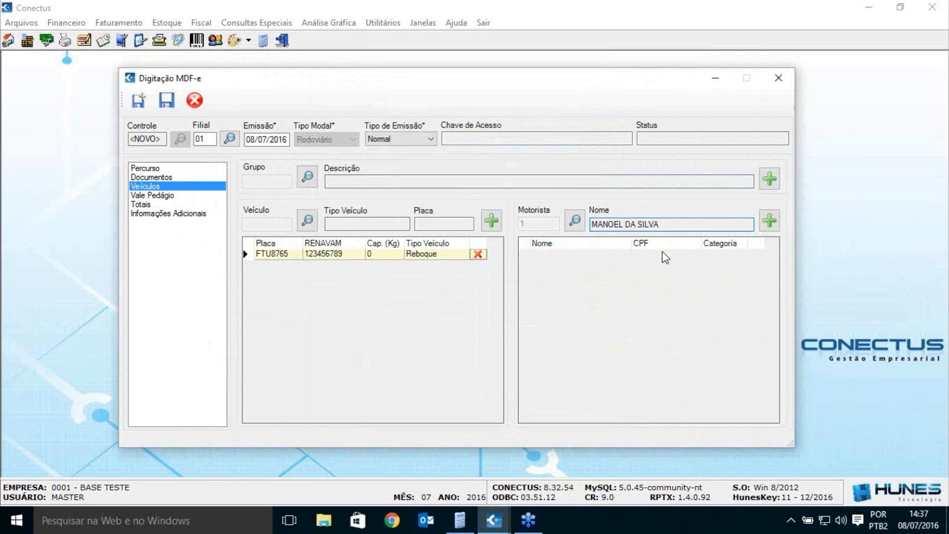
pyautogui.click(769, 219)
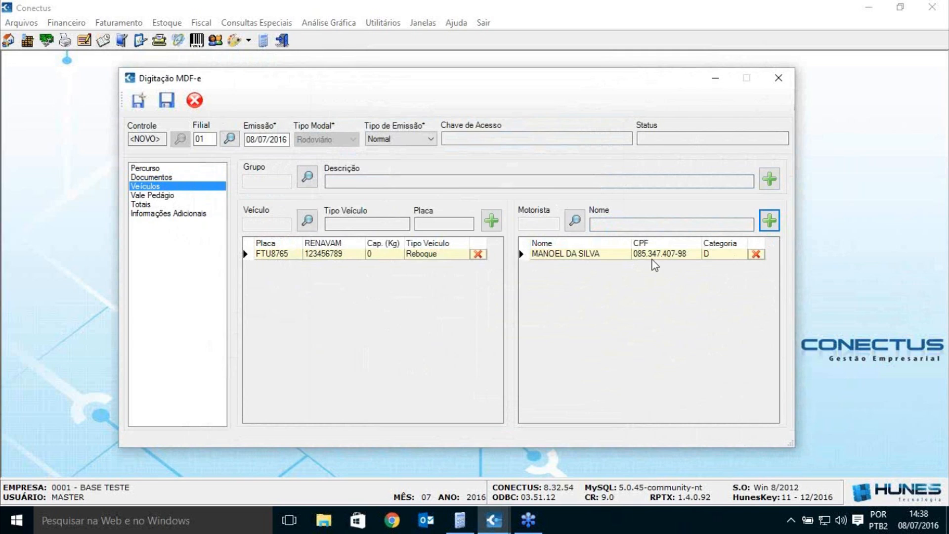
pyautogui.click(162, 197)
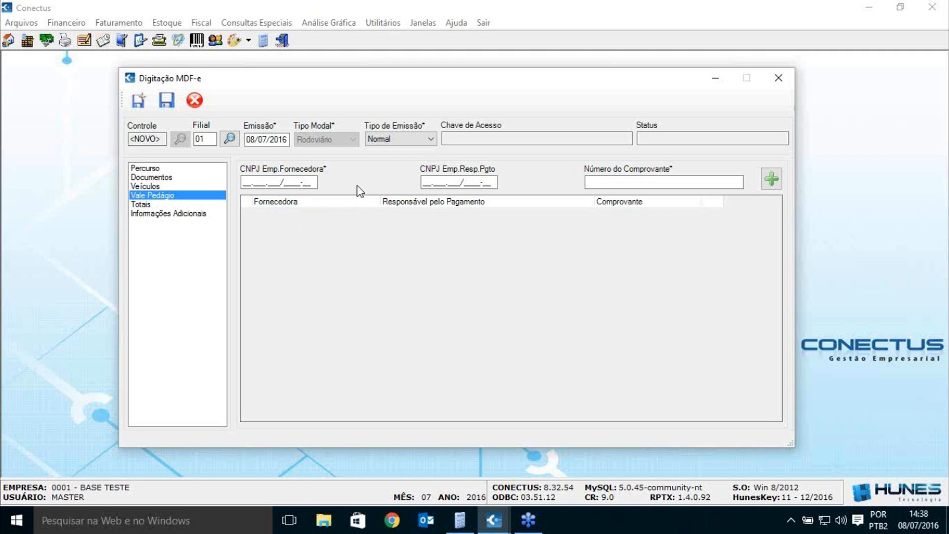
# Step: Enter a supplier CNPJ for the toll voucher, then erase it so the field stays blank
pyautogui.moveTo(314, 183)
pyautogui.mouseDown()
pyautogui.moveTo(262, 182)
pyautogui.moveTo(319, 182)
pyautogui.mouseUp()
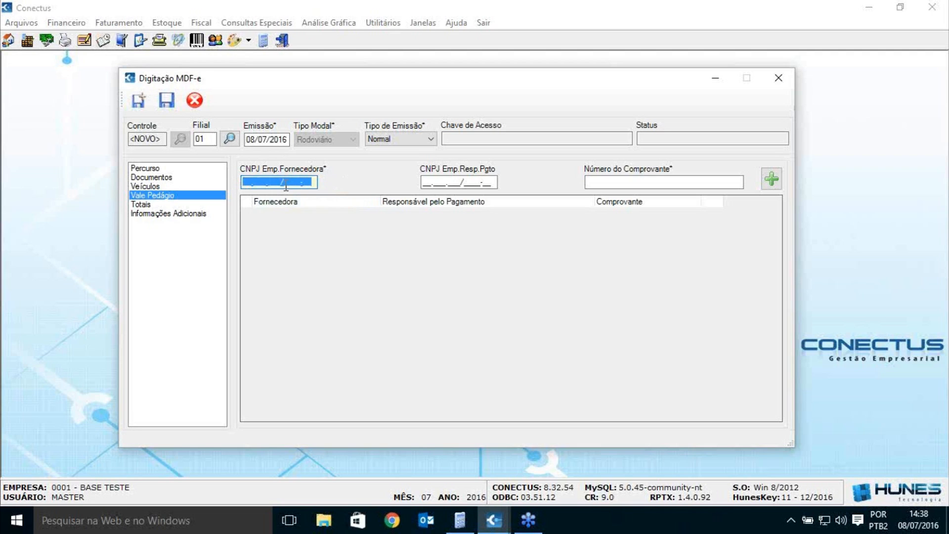
pyautogui.click(673, 182)
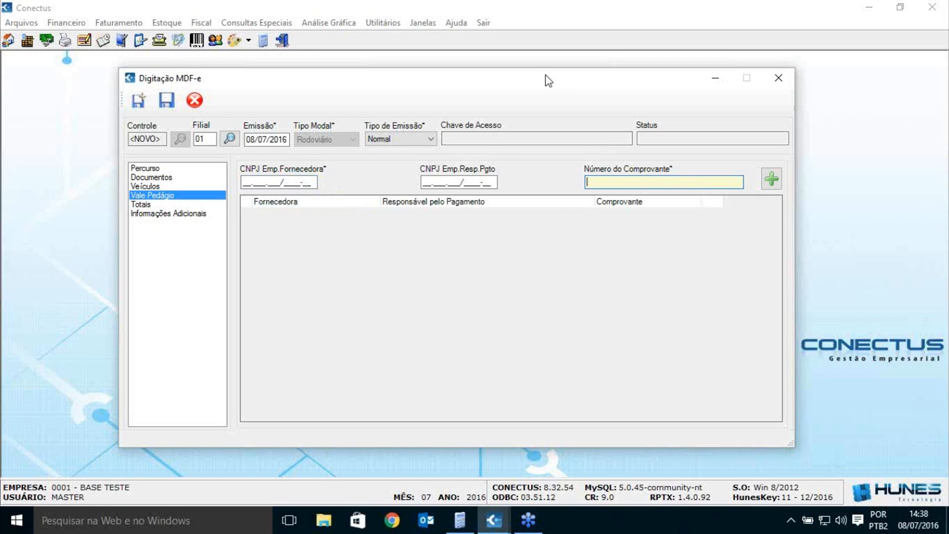
pyautogui.moveTo(544, 75); pyautogui.dragTo(545, 78)
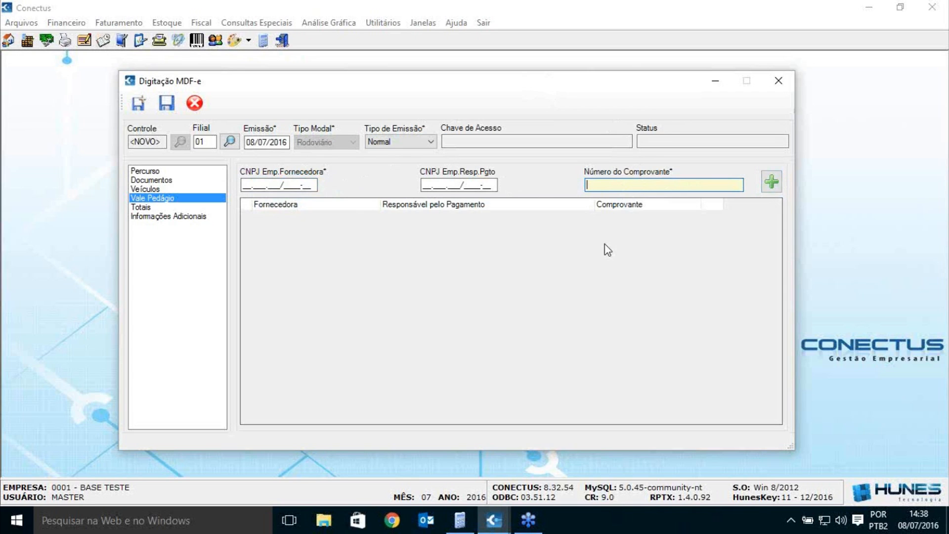
pyautogui.click(315, 186)
pyautogui.write('00.000.0')
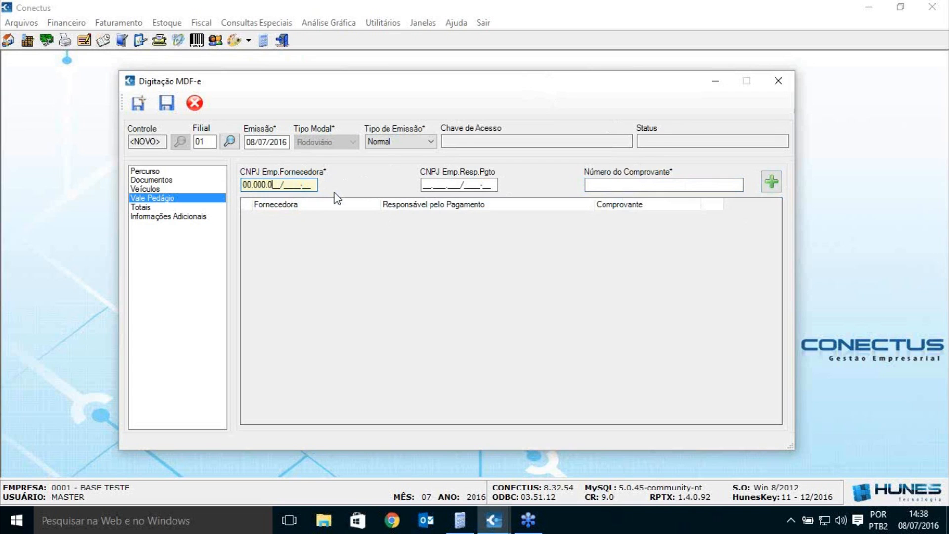
pyautogui.write('00/0001-91')
pyautogui.press('Tab')
pyautogui.press('Tab')
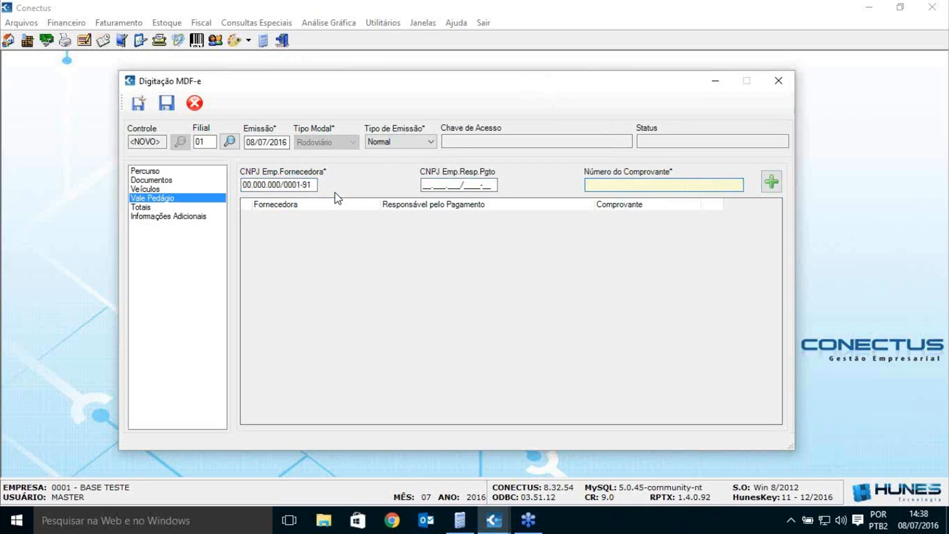
pyautogui.click(313, 188)
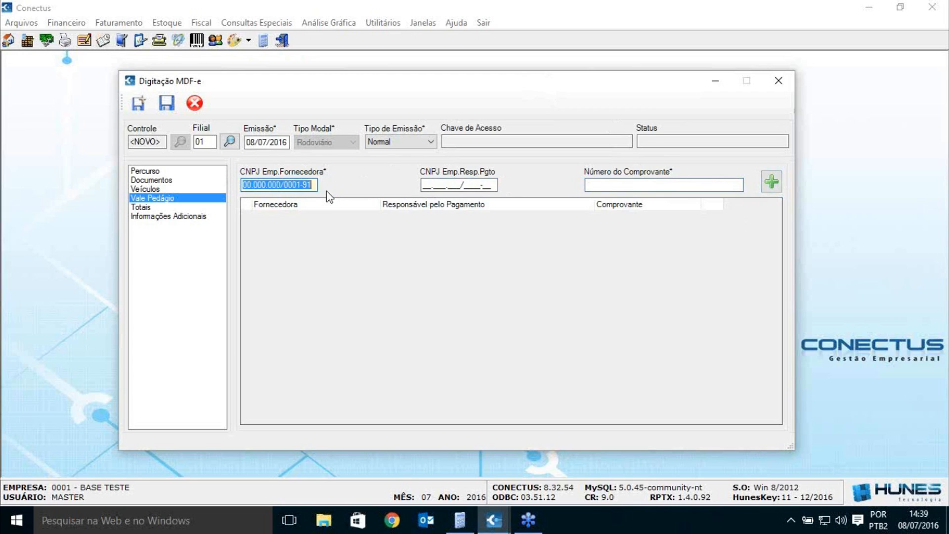
pyautogui.press('Delete')
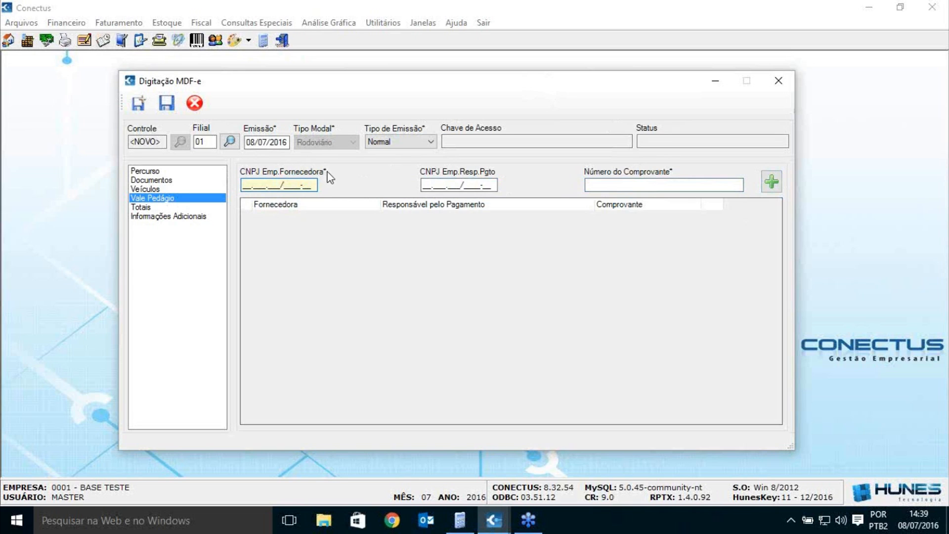
pyautogui.click(167, 207)
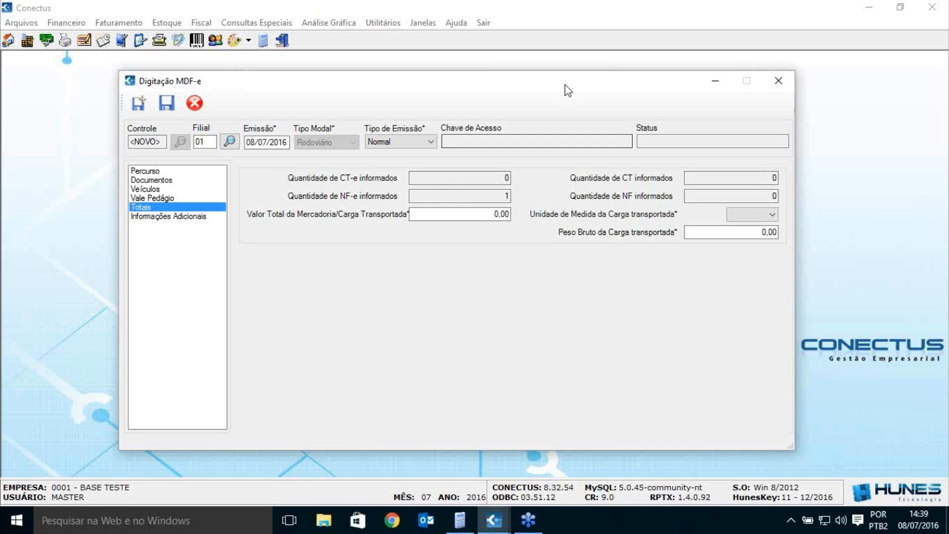
# Step: Enter cargo totals: 1.000,00 merchandise value, unit TON, and 5,00 gross weight
pyautogui.moveTo(563, 88); pyautogui.dragTo(561, 90)
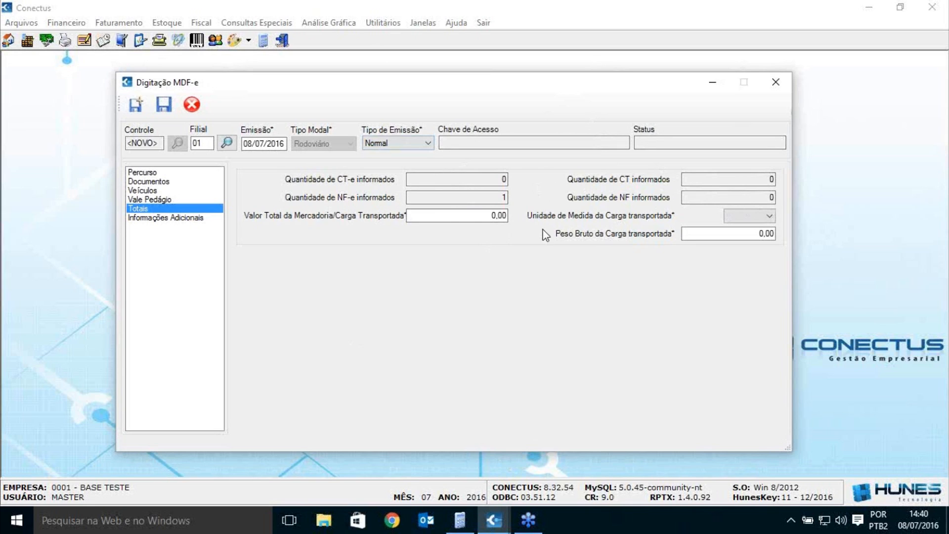
pyautogui.click(457, 212)
pyautogui.doubleClick(457, 212)
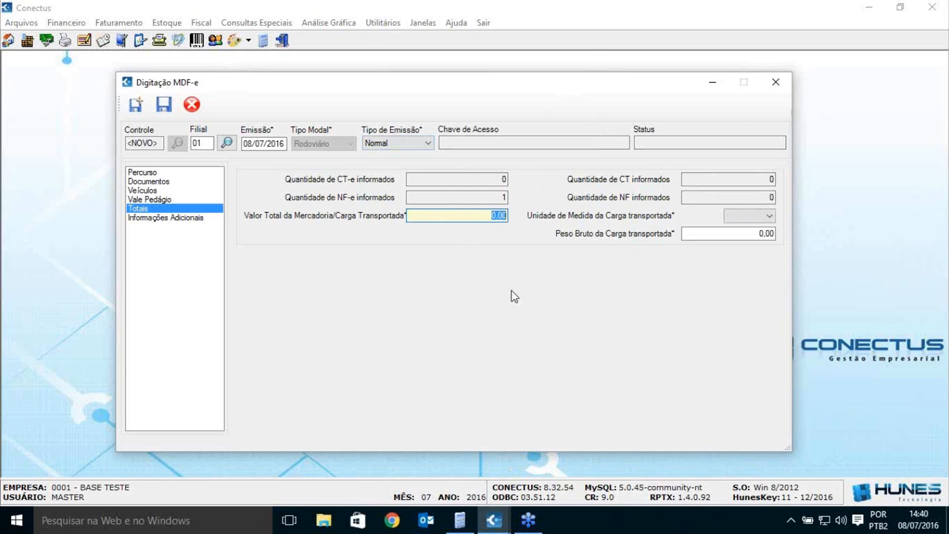
pyautogui.write('1000')
pyautogui.press('Tab')
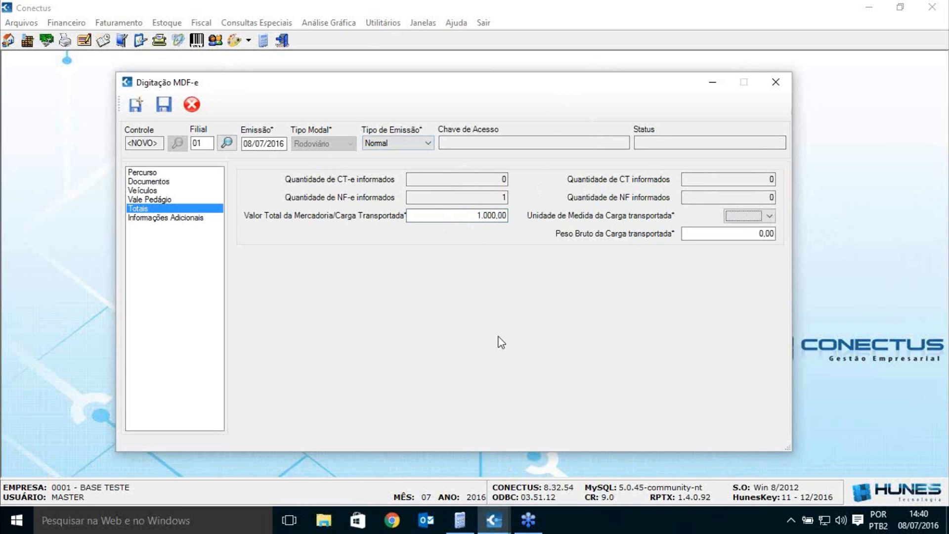
pyautogui.click(767, 215)
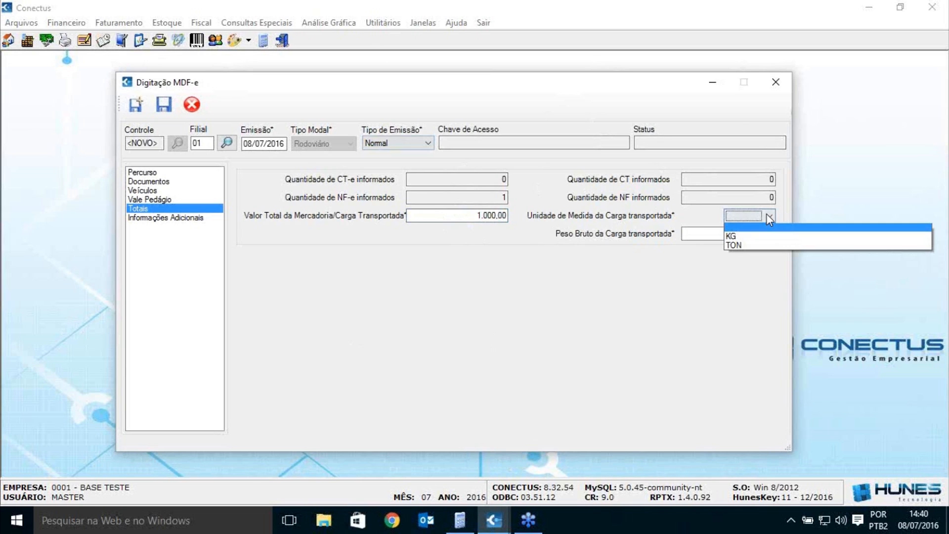
pyautogui.click(752, 247)
pyautogui.click(743, 234)
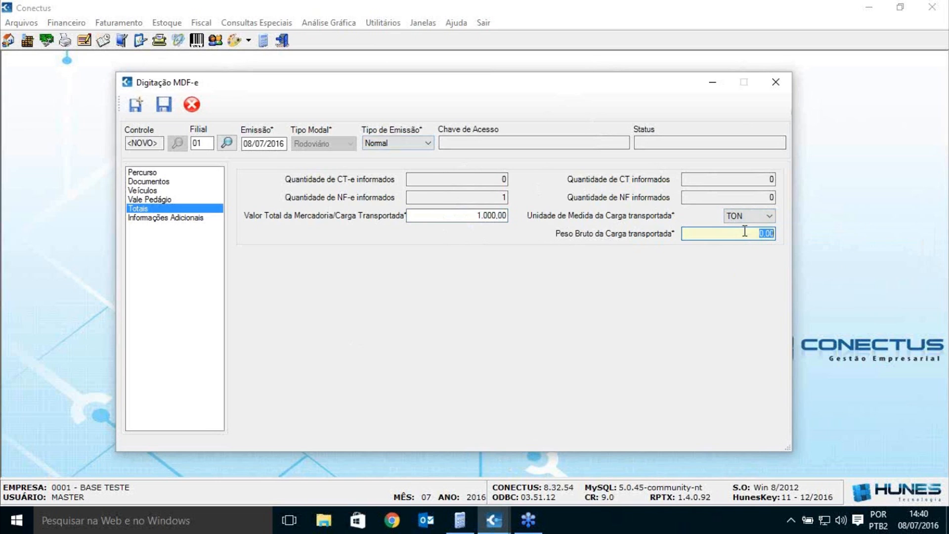
pyautogui.write('5')
pyautogui.press('Tab')
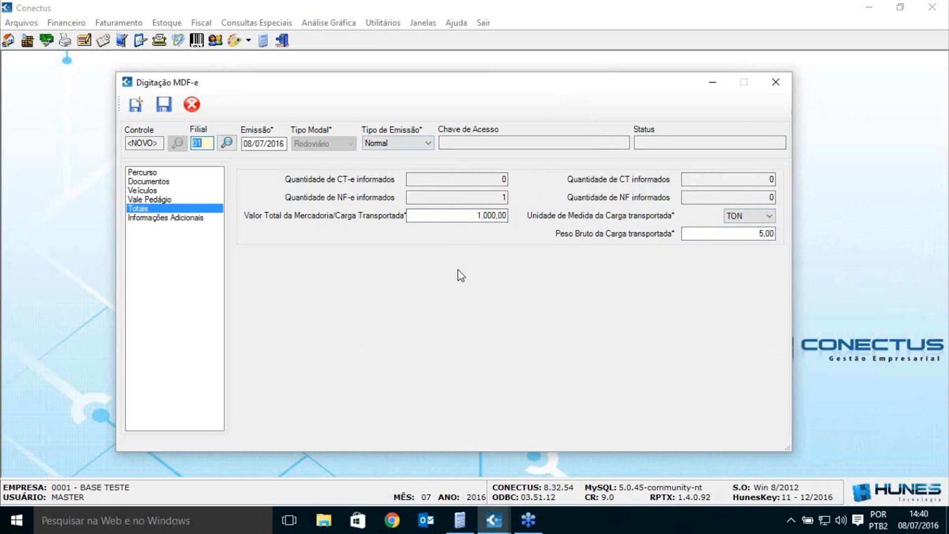
pyautogui.click(188, 218)
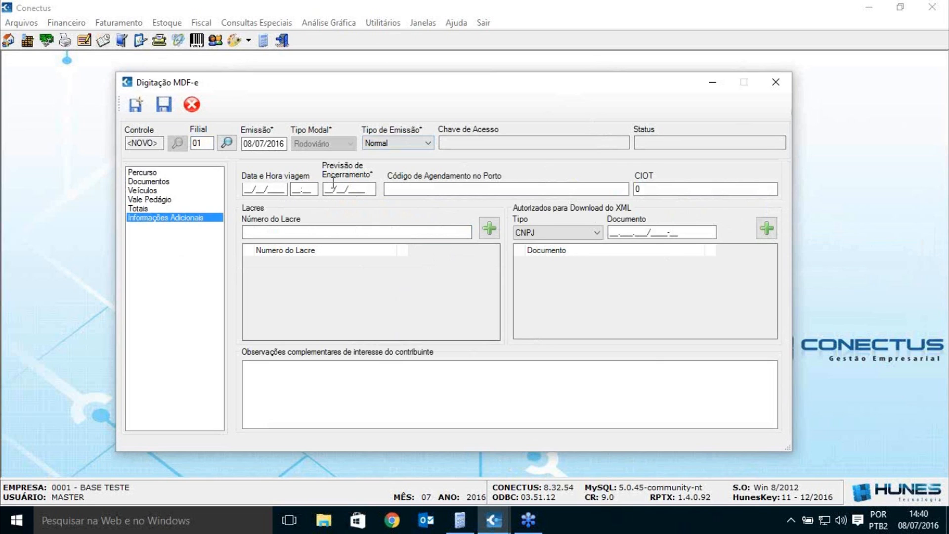
# Step: Set the trip date to 08/07/2016 20:00 and the closing forecast to 09/07/2016
pyautogui.click(286, 190)
pyautogui.click(369, 190)
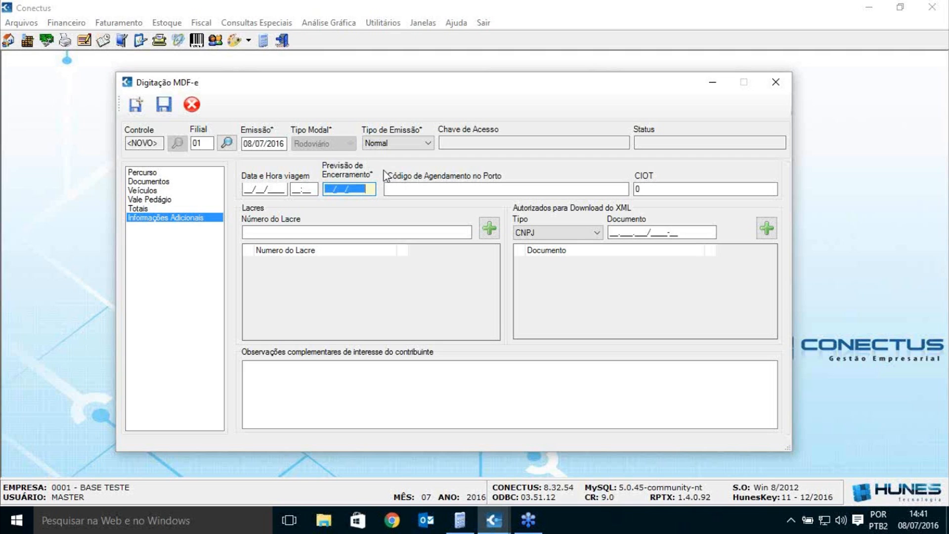
pyautogui.click(277, 182)
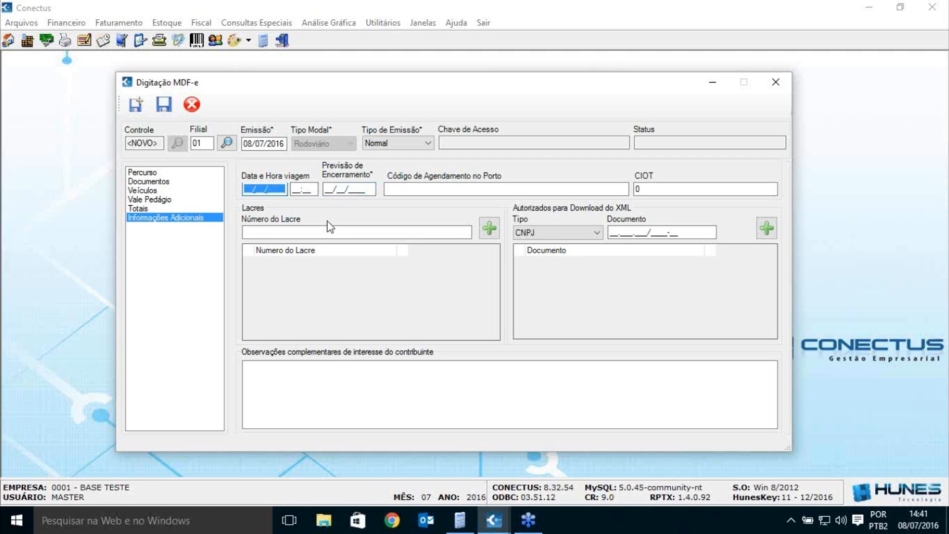
pyautogui.write('08/07/2016')
pyautogui.press('Tab')
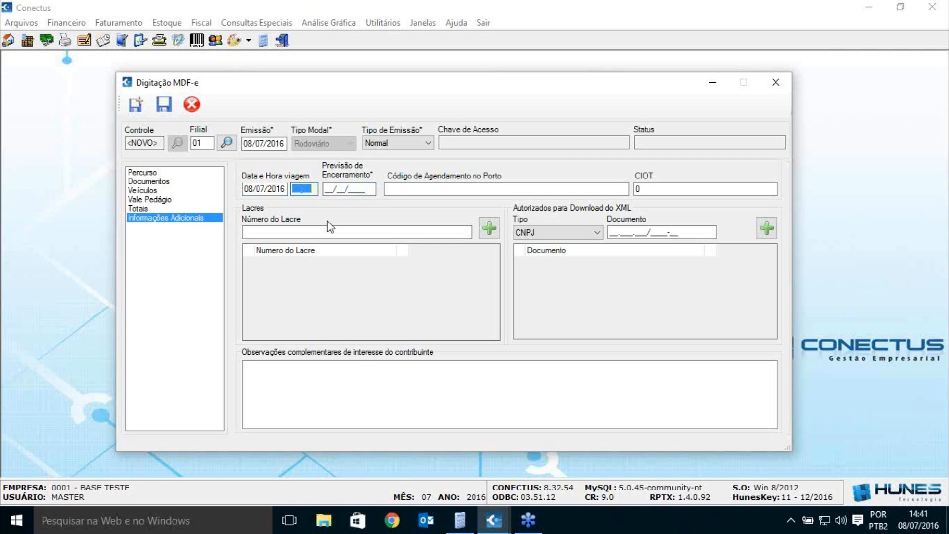
pyautogui.write('2000')
pyautogui.press('Tab')
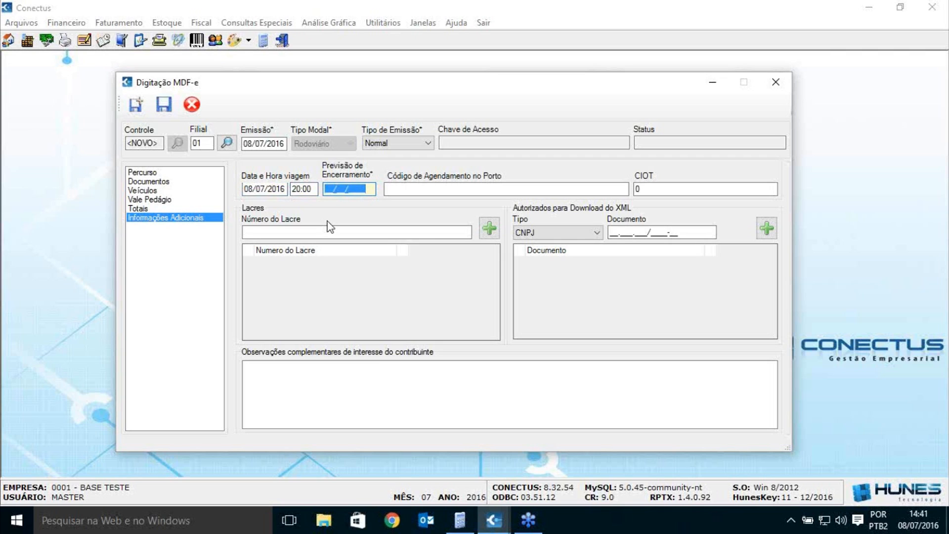
pyautogui.write('09/07/2016')
pyautogui.press('Return')
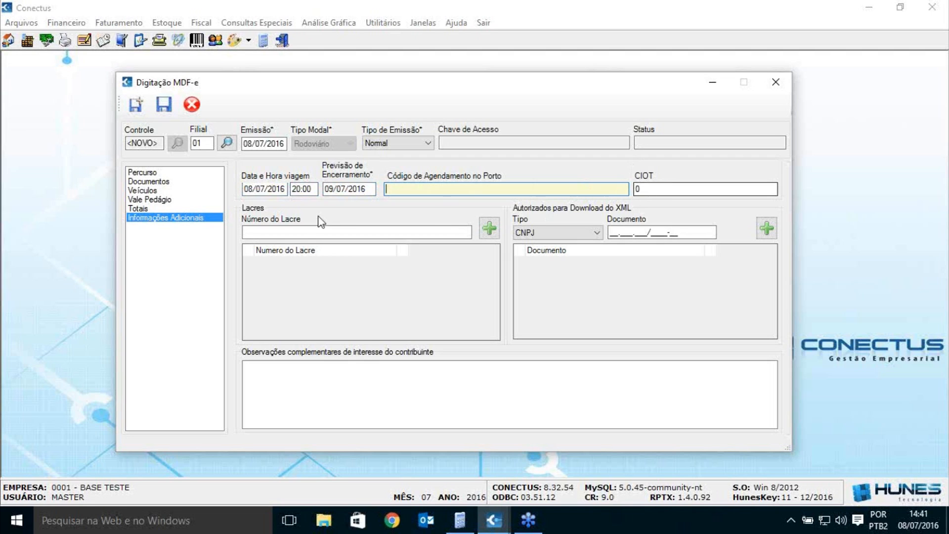
# Step: Write 'TESTE' in the complementary observations
pyautogui.click(302, 231)
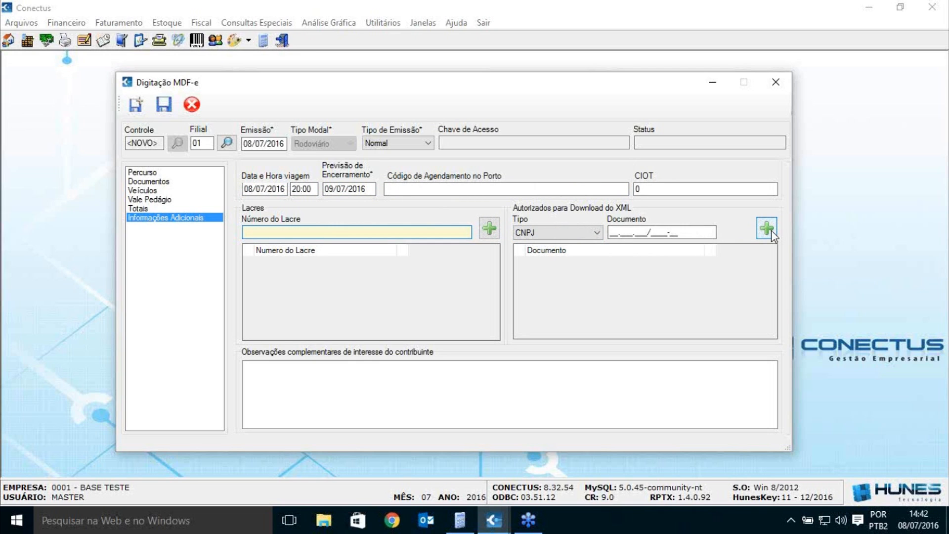
pyautogui.click(369, 385)
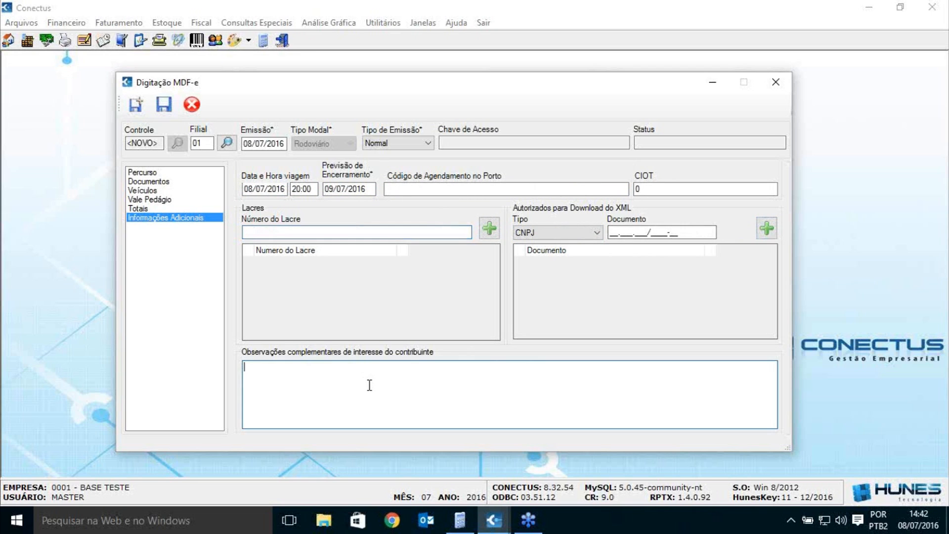
pyautogui.write('TESTE')
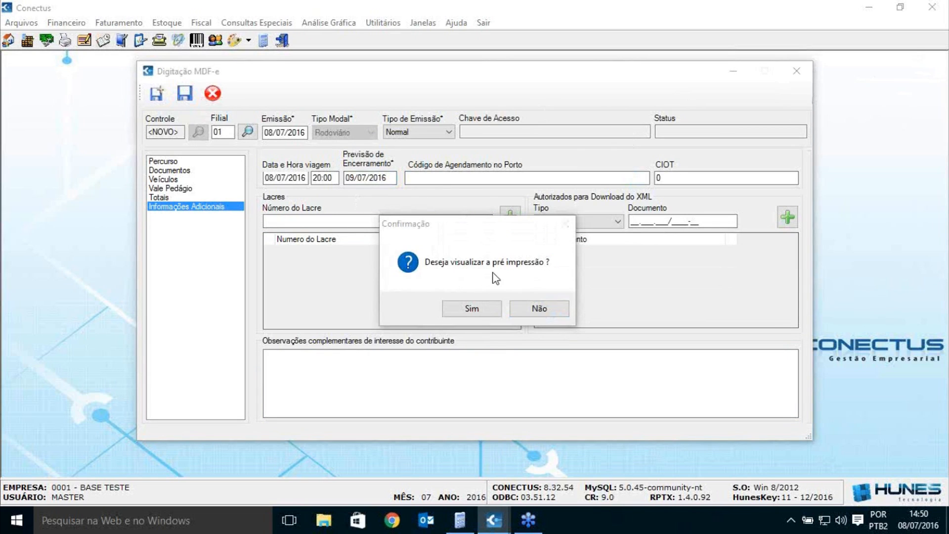
# Step: Choose Sim to view the DAMDFE print preview
pyautogui.click(483, 310)
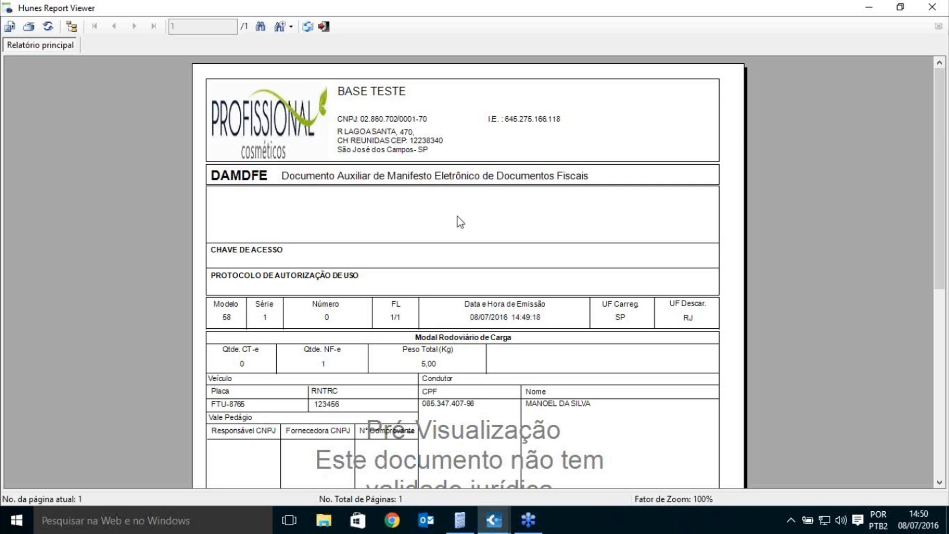
# Step: Scroll through the DAMDFE preview report, then close the Hunes Report Viewer
pyautogui.scroll(-3, 552, 223)
pyautogui.scroll(-2, 552, 223)
pyautogui.scroll(1, 553, 224)
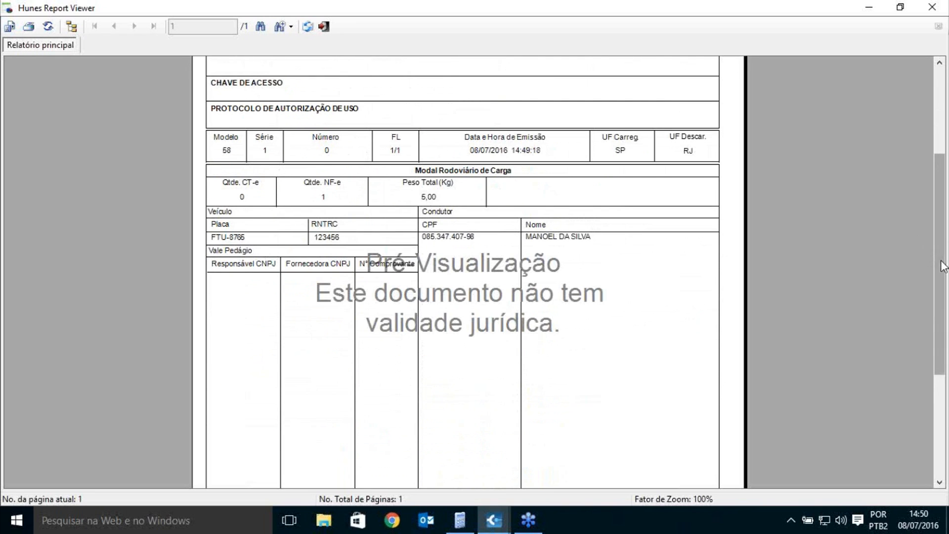
pyautogui.scroll(1, 938, 242)
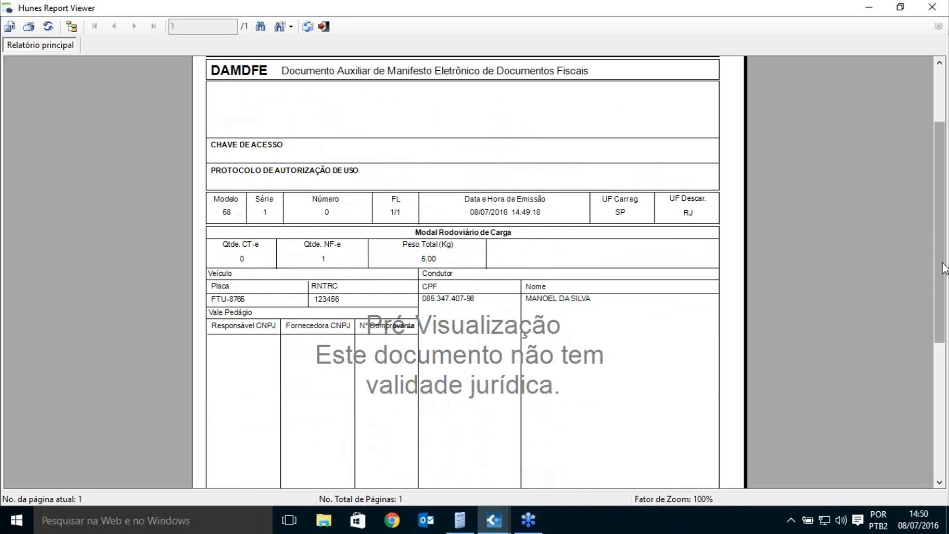
pyautogui.moveTo(939, 271); pyautogui.dragTo(940, 281)
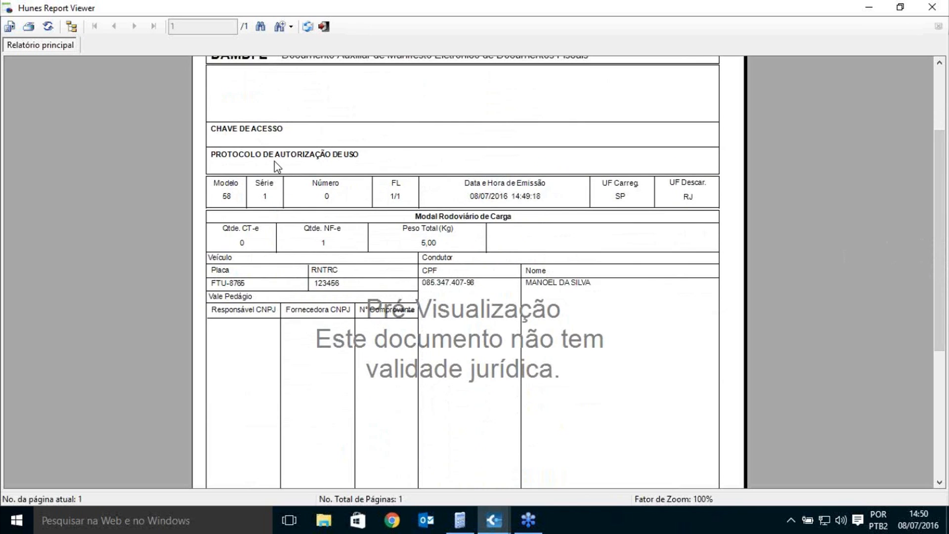
pyautogui.moveTo(937, 247)
pyautogui.mouseDown()
pyautogui.moveTo(943, 393)
pyautogui.moveTo(931, 236)
pyautogui.mouseUp()
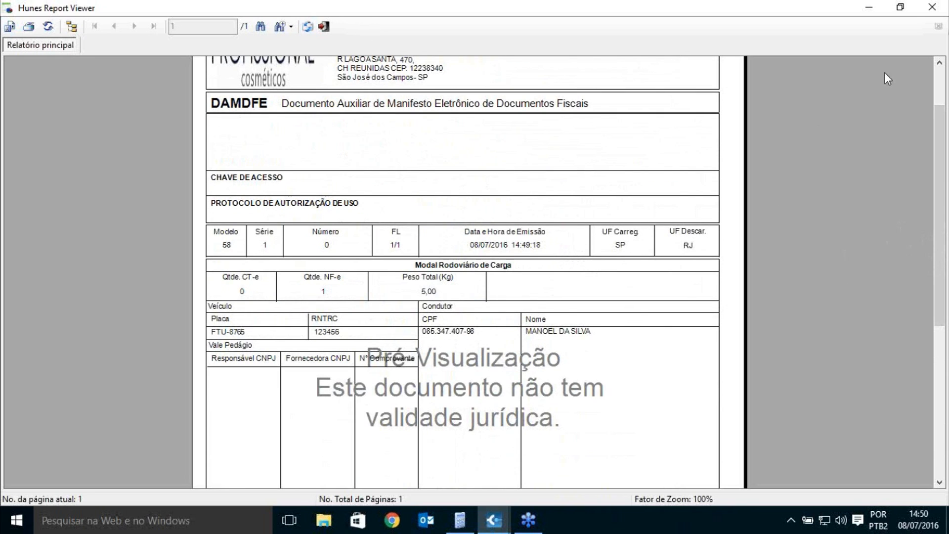
pyautogui.click(925, 9)
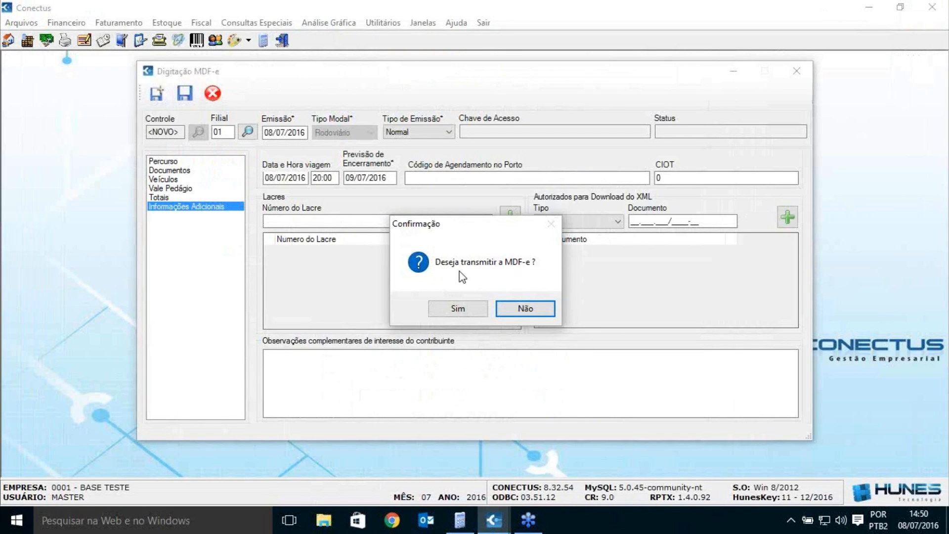
# Step: Answer the 'Deseja transmitir a MDF-e?' prompt to reach the Gerenciador MDF-e
pyautogui.click(460, 308)
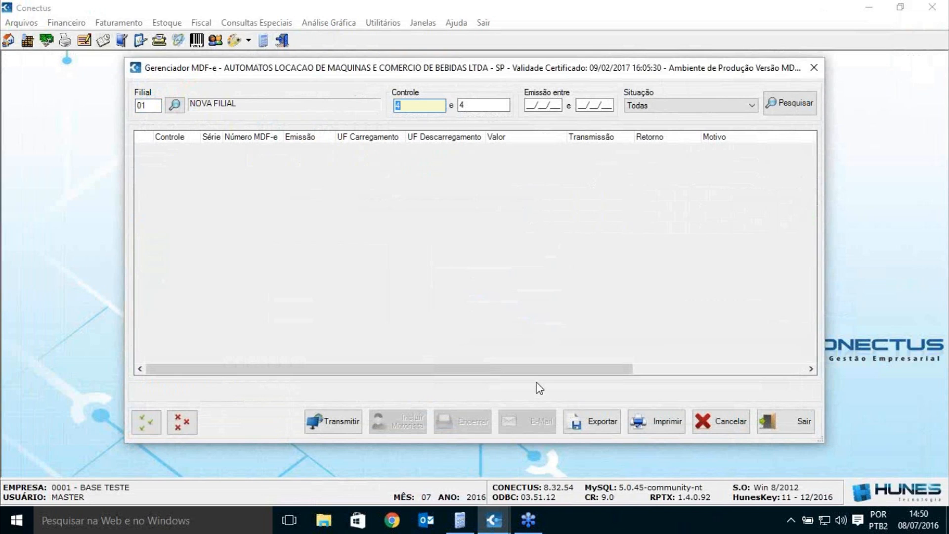
# Step: Search the manager, tick manifest Controle 4 (SP to RJ, 1.000,00), then close the Gerenciador
pyautogui.click(789, 103)
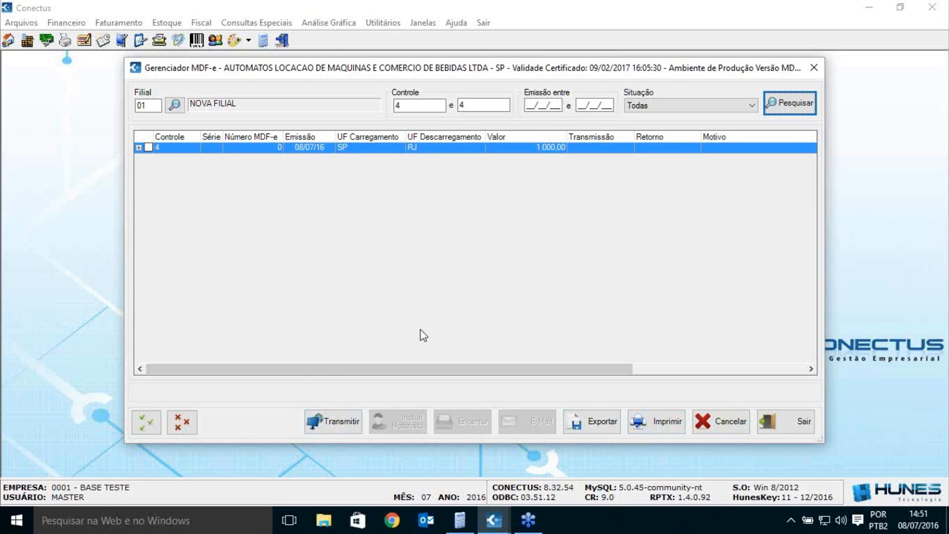
pyautogui.click(148, 148)
pyautogui.moveTo(440, 73); pyautogui.dragTo(395, 94)
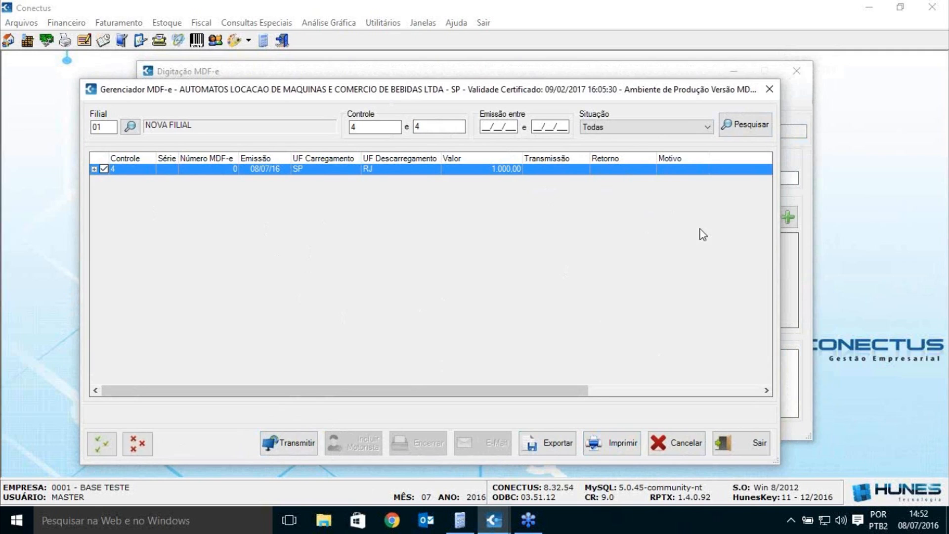
pyautogui.click(769, 89)
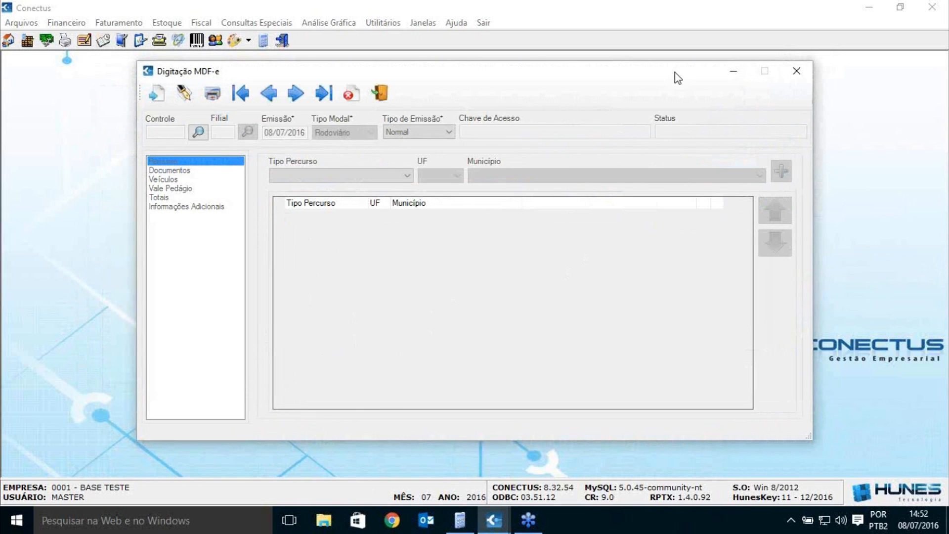
# Step: Load the previous manifest, Controle 3, routed São Paulo via MG to Rio de Janeiro
pyautogui.moveTo(652, 87); pyautogui.dragTo(629, 101)
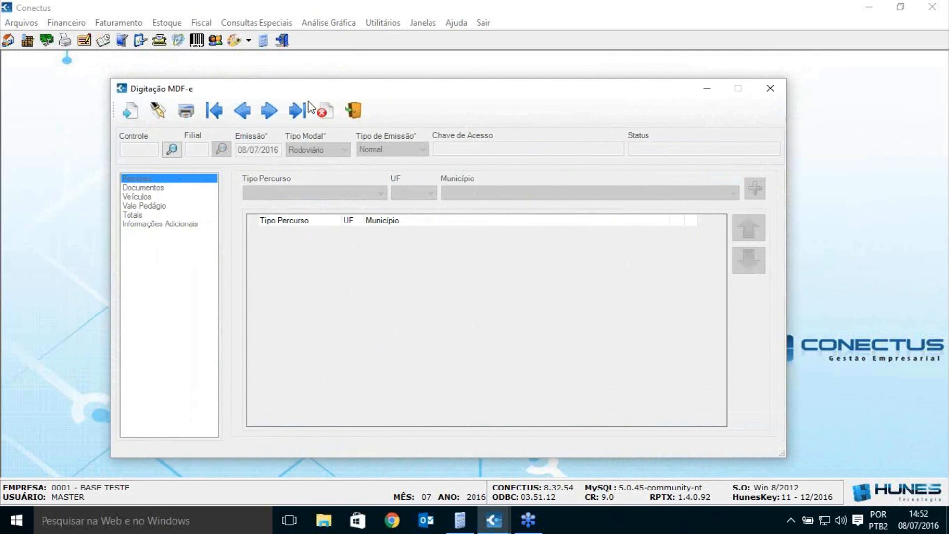
pyautogui.click(240, 116)
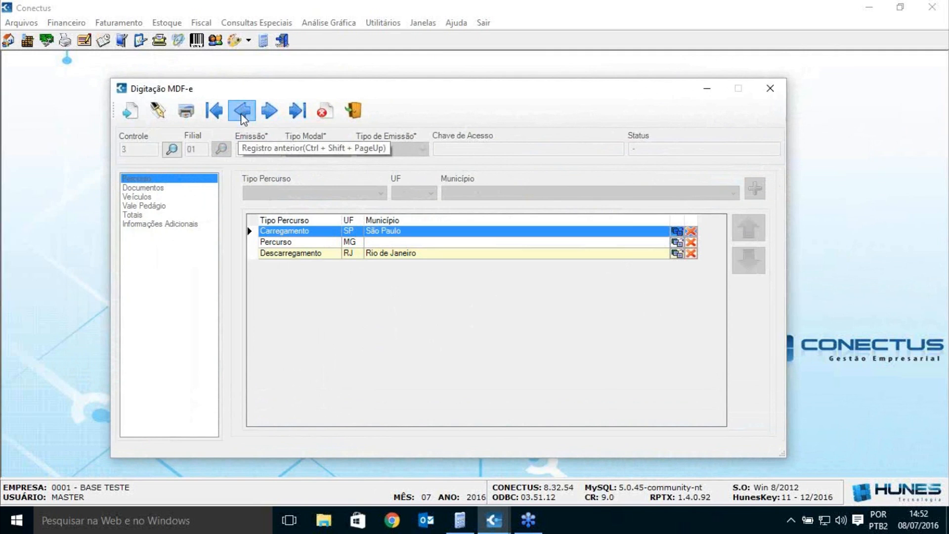